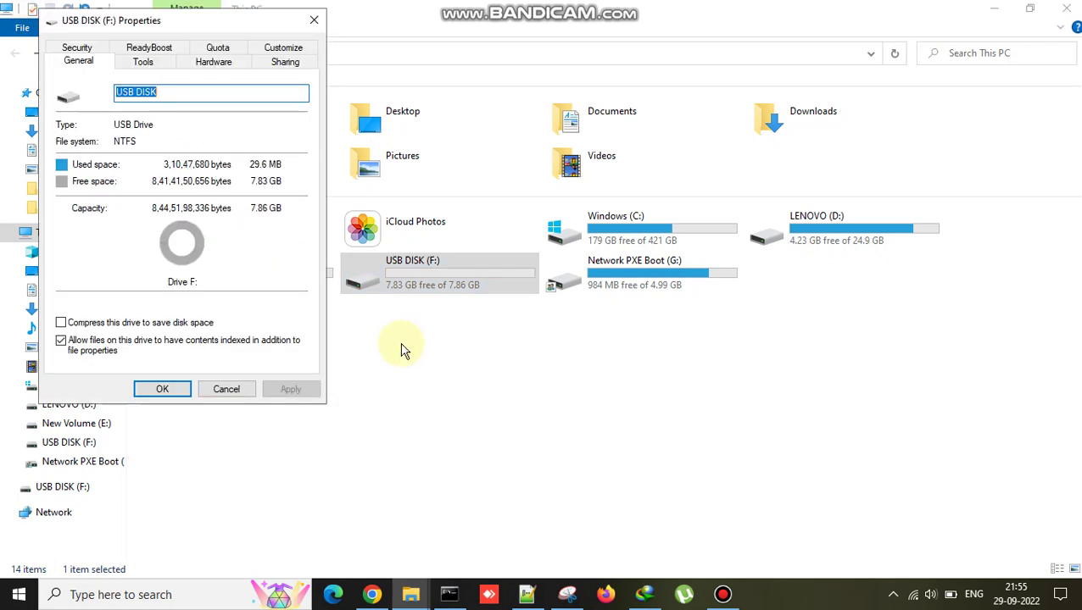
- Dismiss the USB DISK (F:) properties without changes and launch the Dell OS Recovery Tool from the desktop
left_click(227, 389)
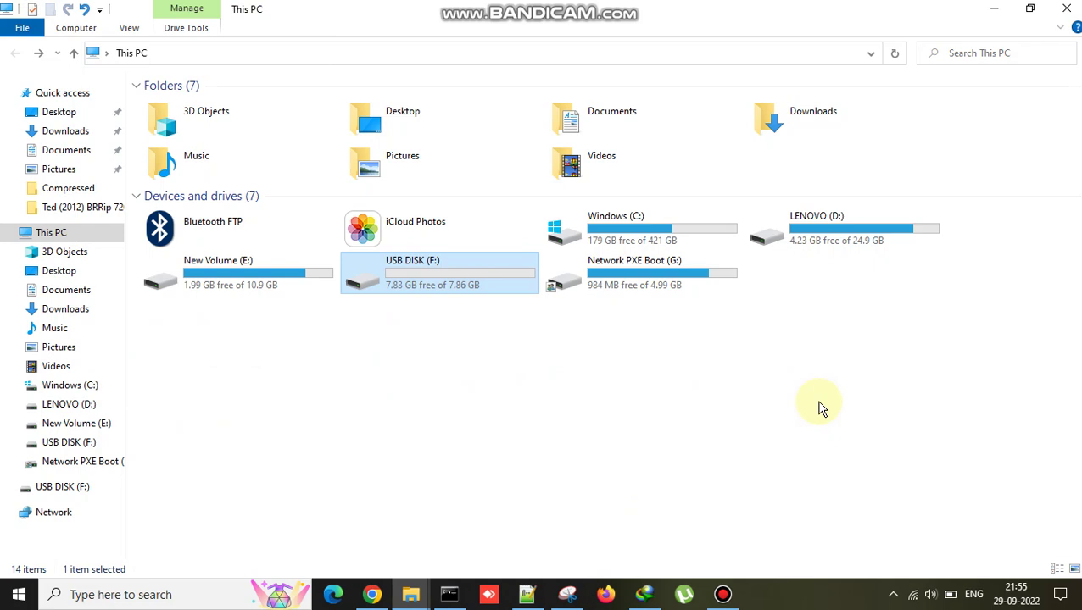
left_click(722, 594)
left_click(994, 8)
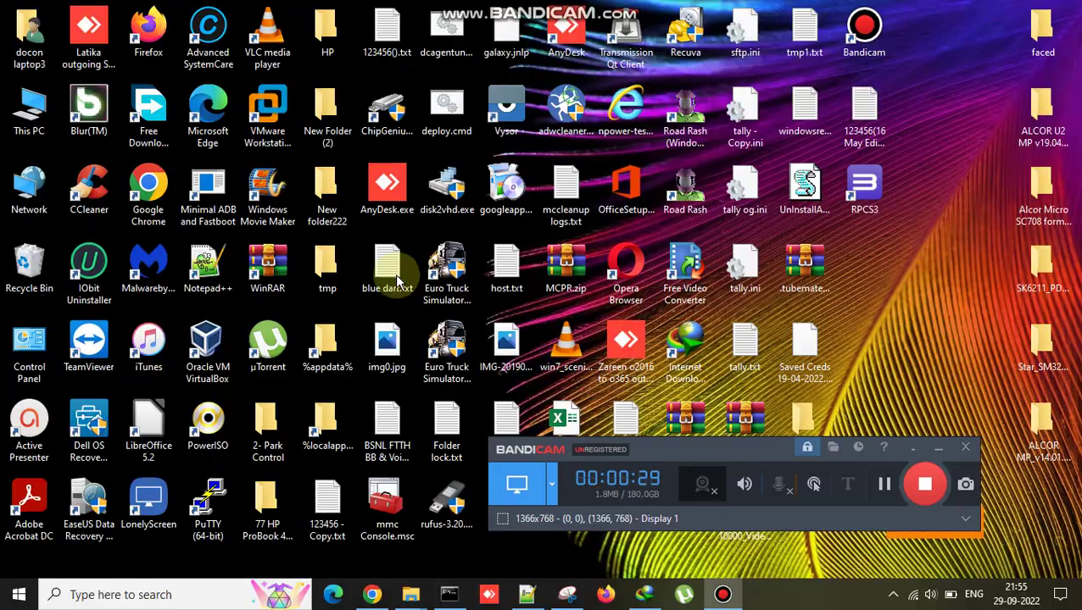
double_click(100, 424)
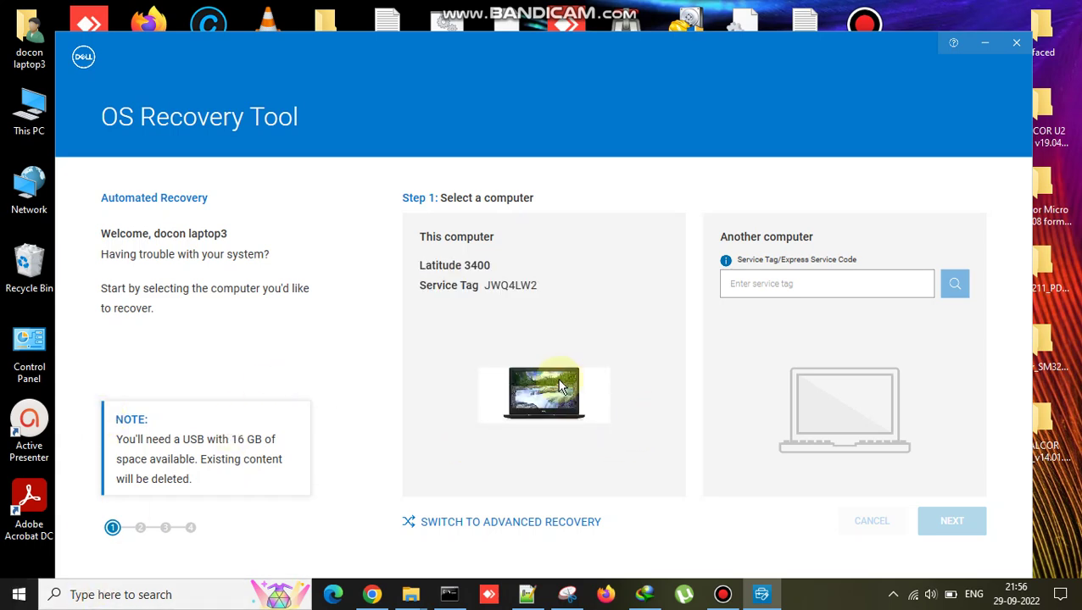
- Try to set up automated recovery for this computer without restarting it, and return to the computer selection
left_click(558, 382)
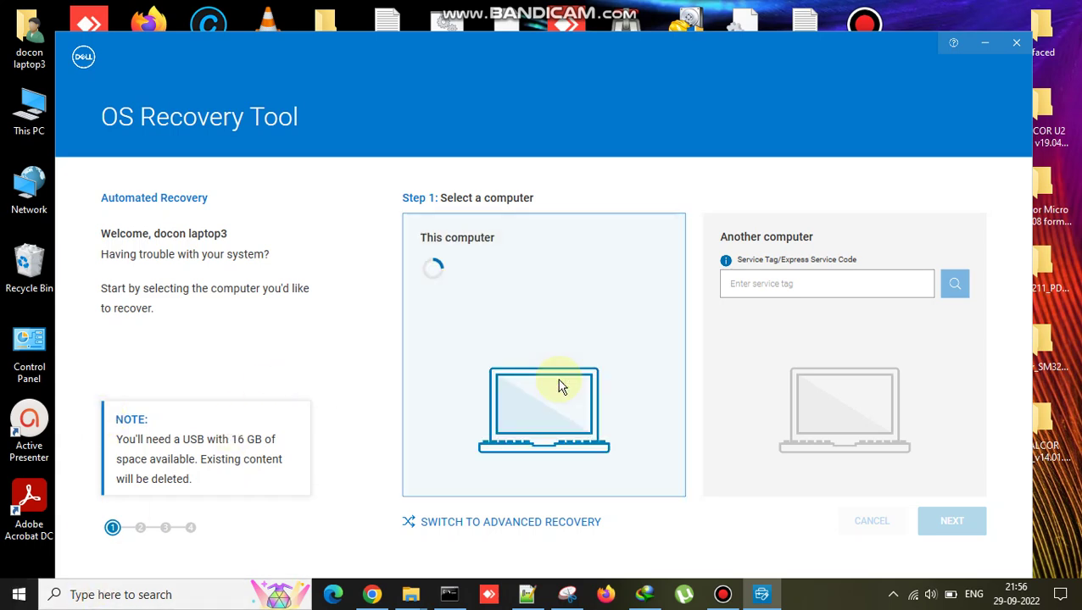
left_click(951, 524)
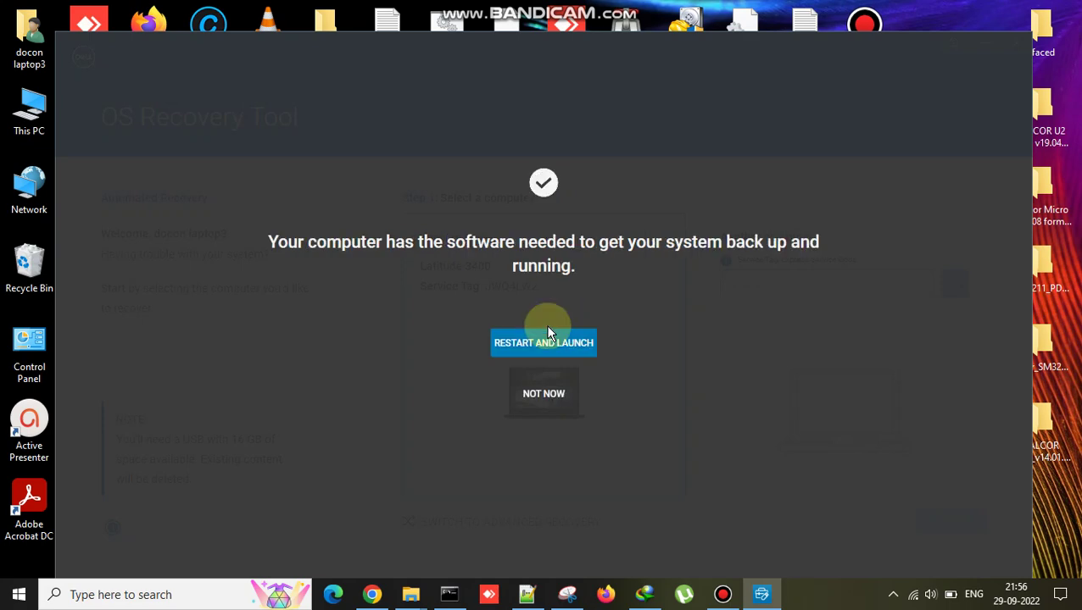
left_click(547, 396)
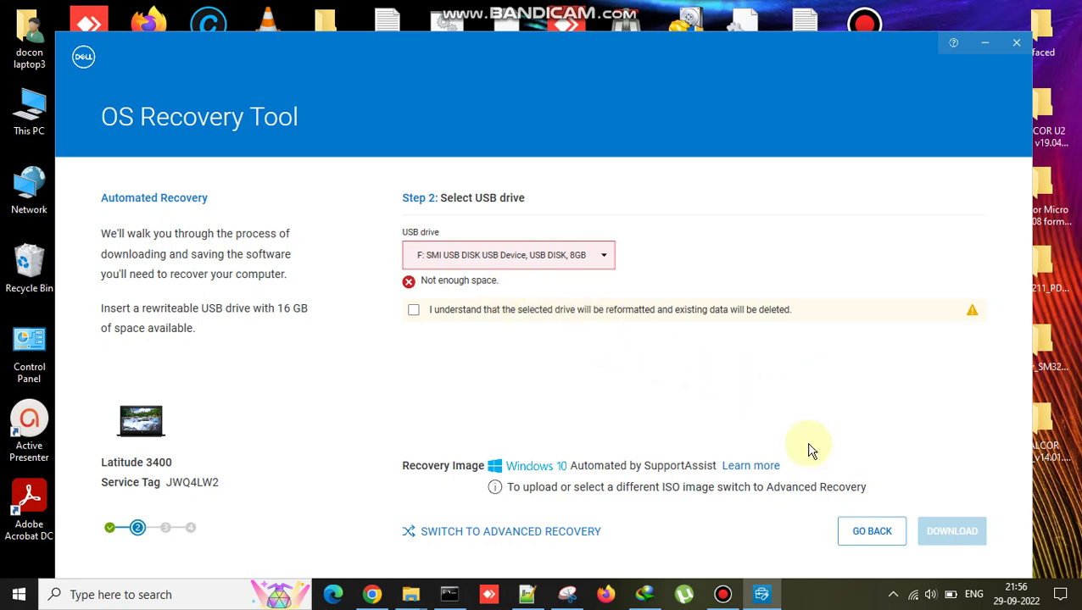
left_click(884, 543)
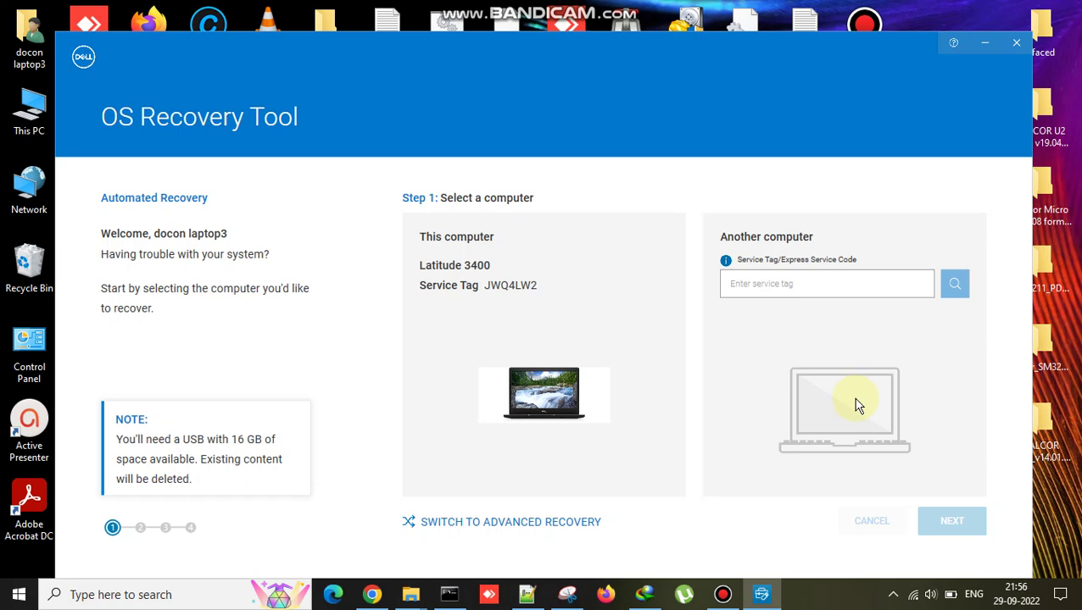
- Switch the recovery tool from automated to Advanced Recovery
left_click(474, 526)
left_click(722, 595)
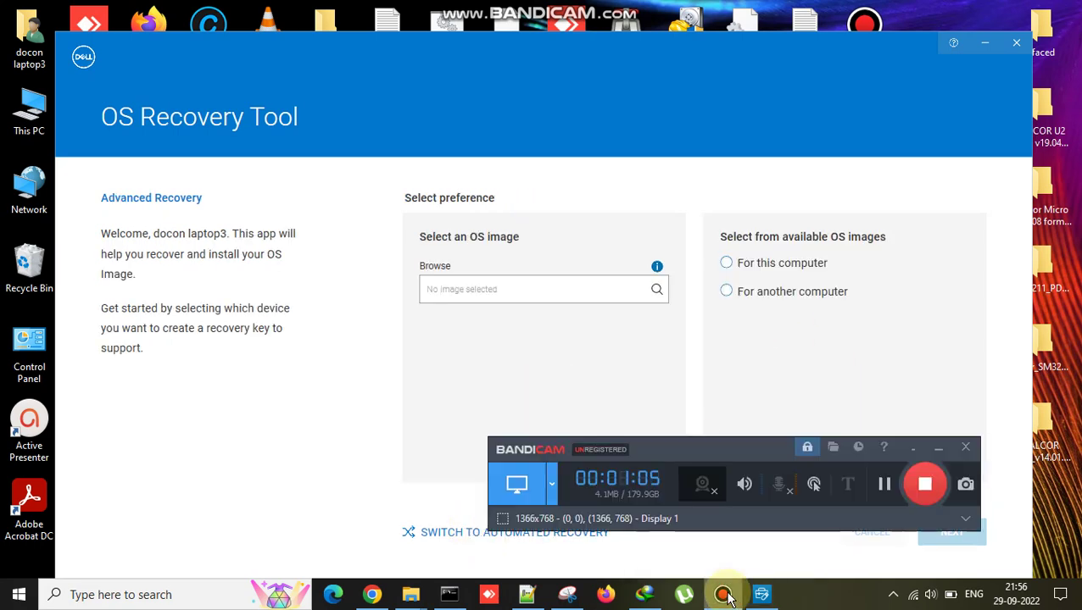
left_click(724, 594)
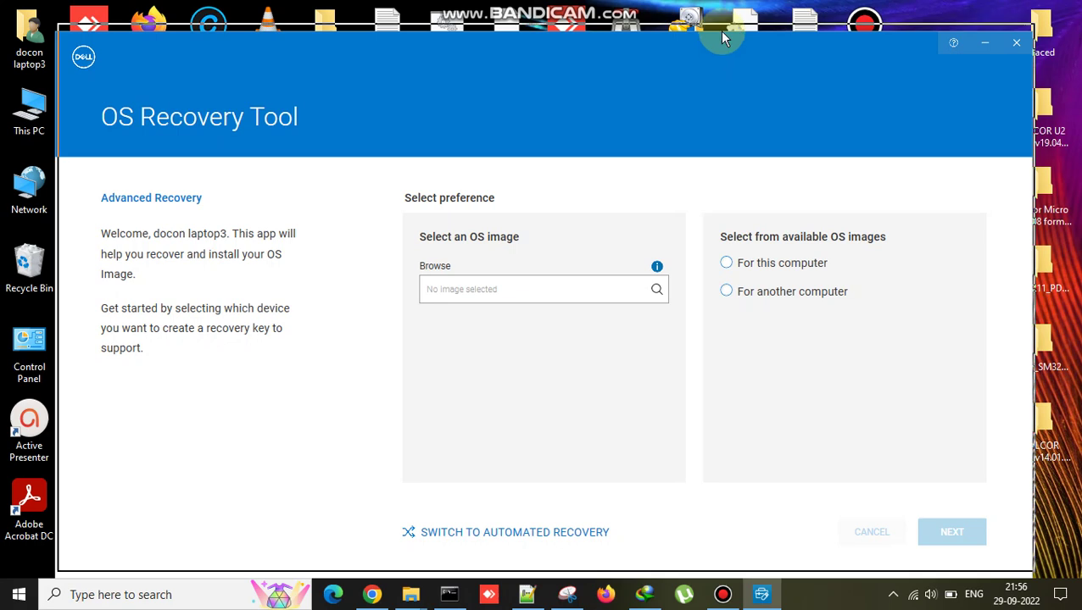
left_click_drag(719, 41, 721, 28)
left_click(723, 594)
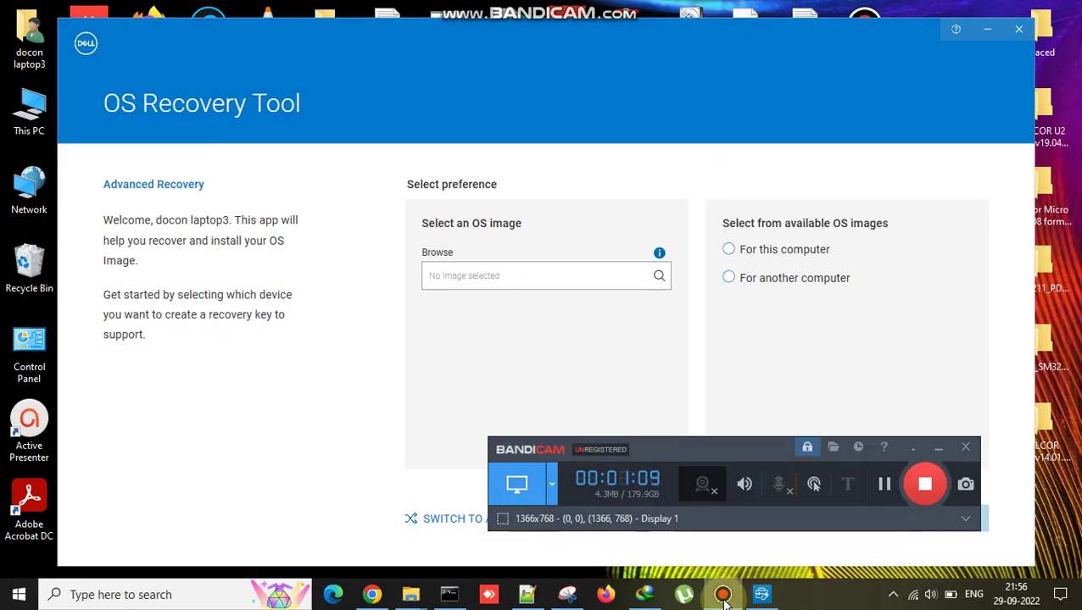
left_click(723, 596)
left_click(729, 602)
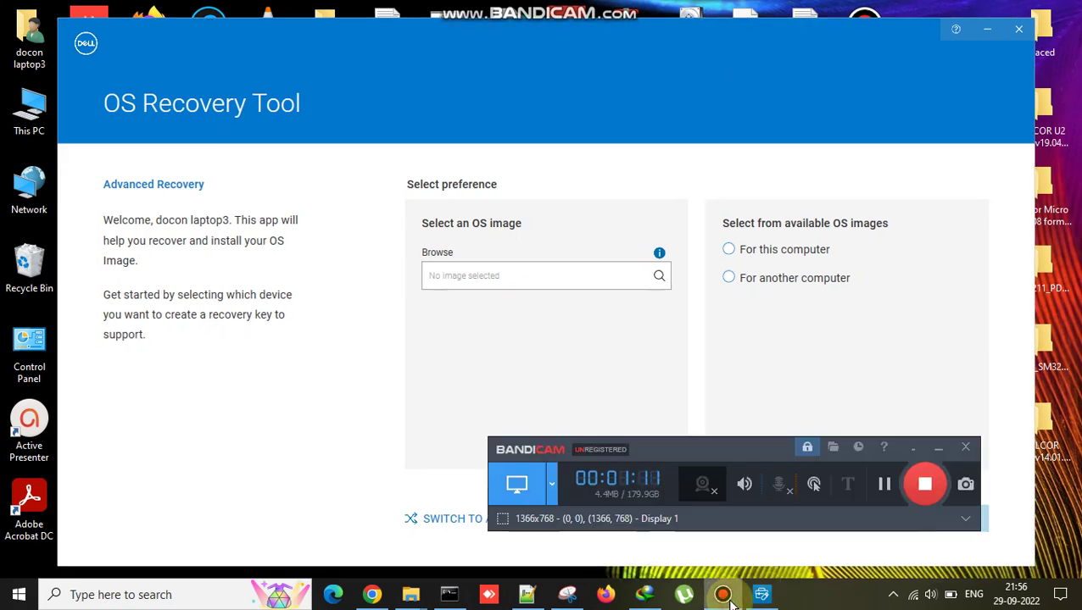
left_click(728, 599)
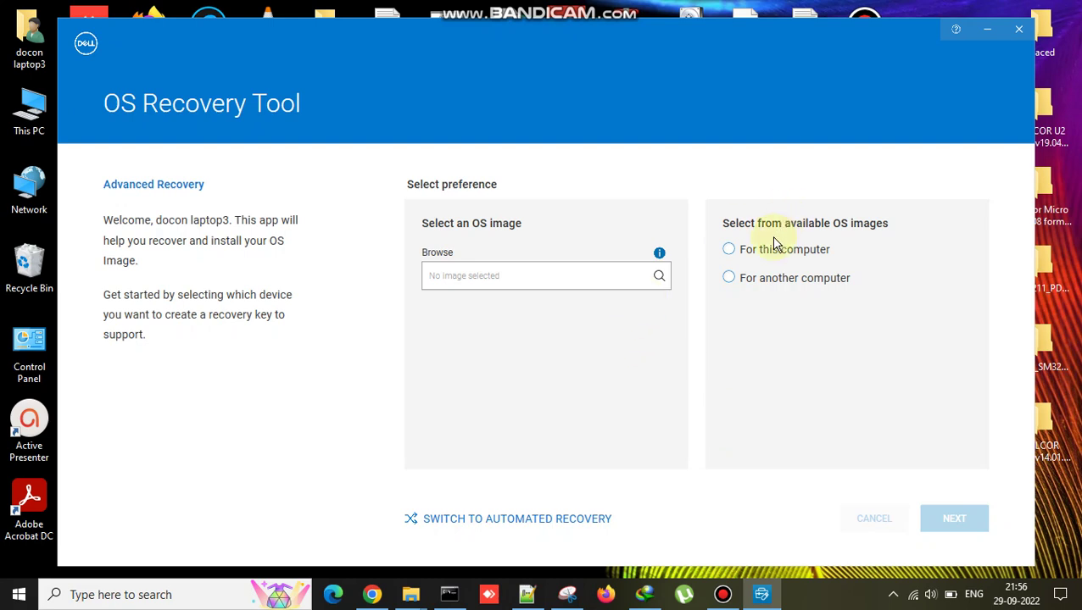
- Choose to select from the available OS images for this computer and continue to the image selection
left_click(730, 282)
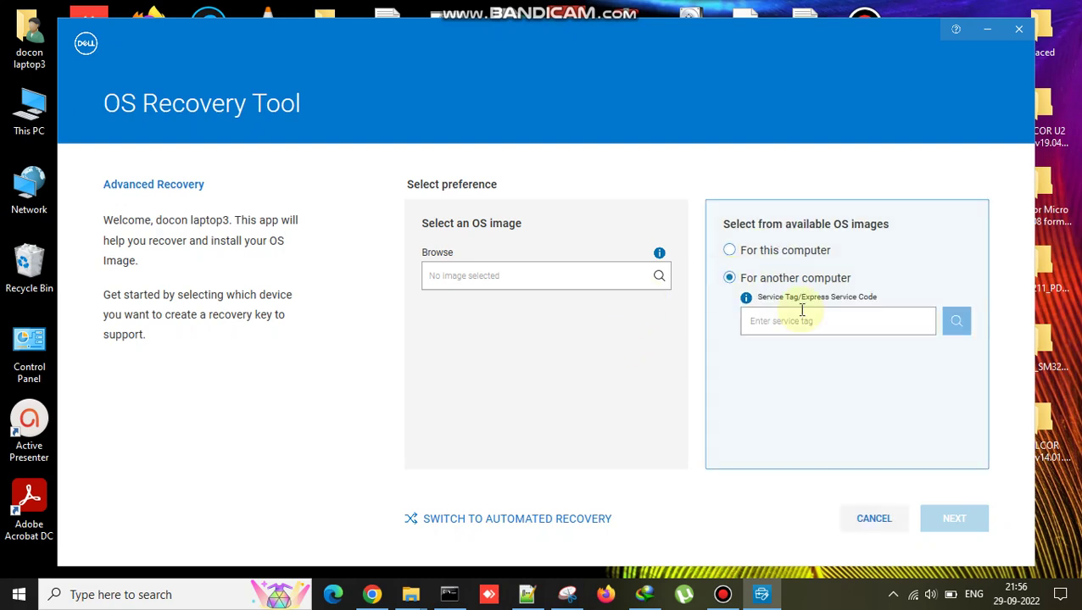
left_click(731, 253)
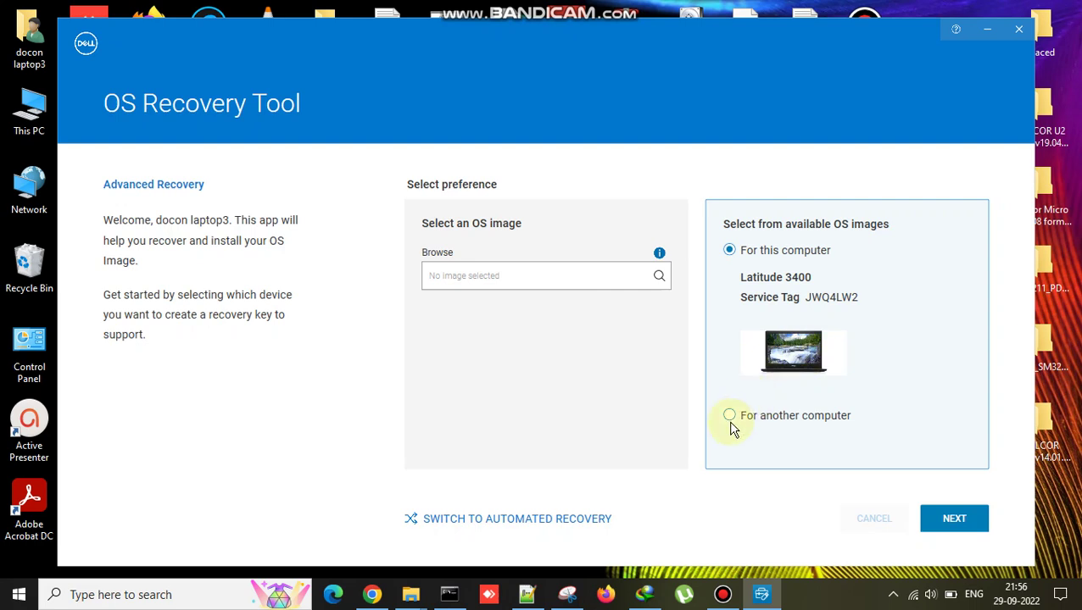
left_click(731, 416)
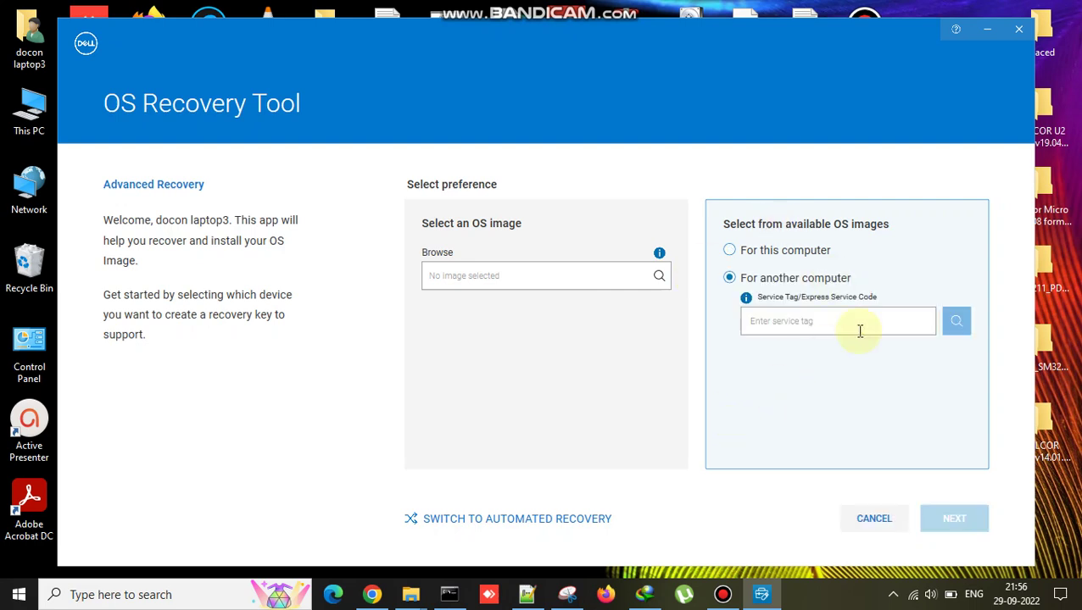
left_click(729, 251)
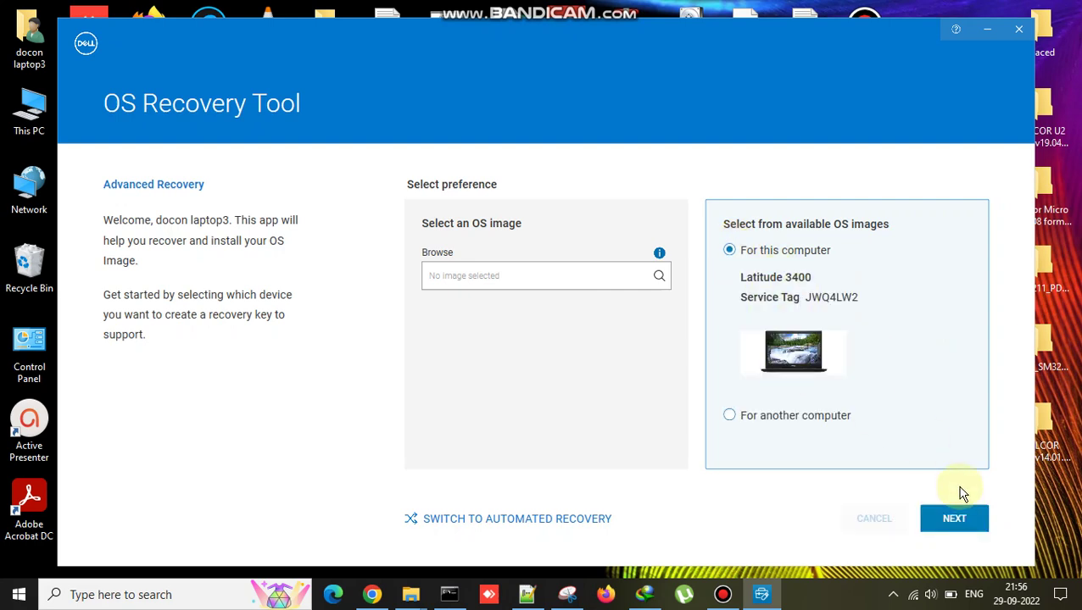
left_click(961, 518)
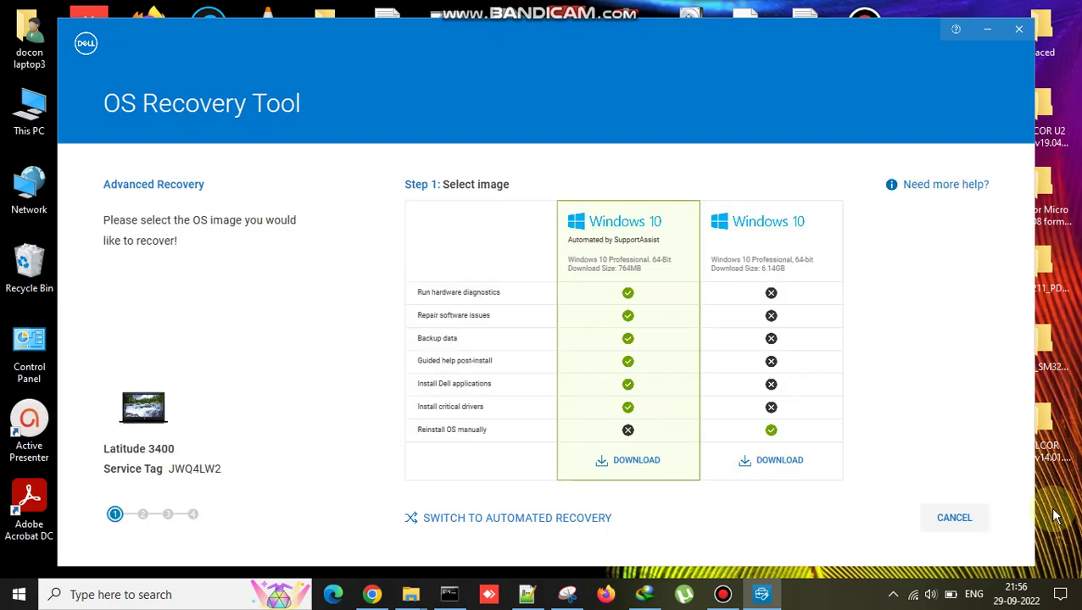
- Pick the 6.14GB Windows 10 Professional 64-bit image, accept reformatting of the F: USB drive, and start the download
left_click(803, 443)
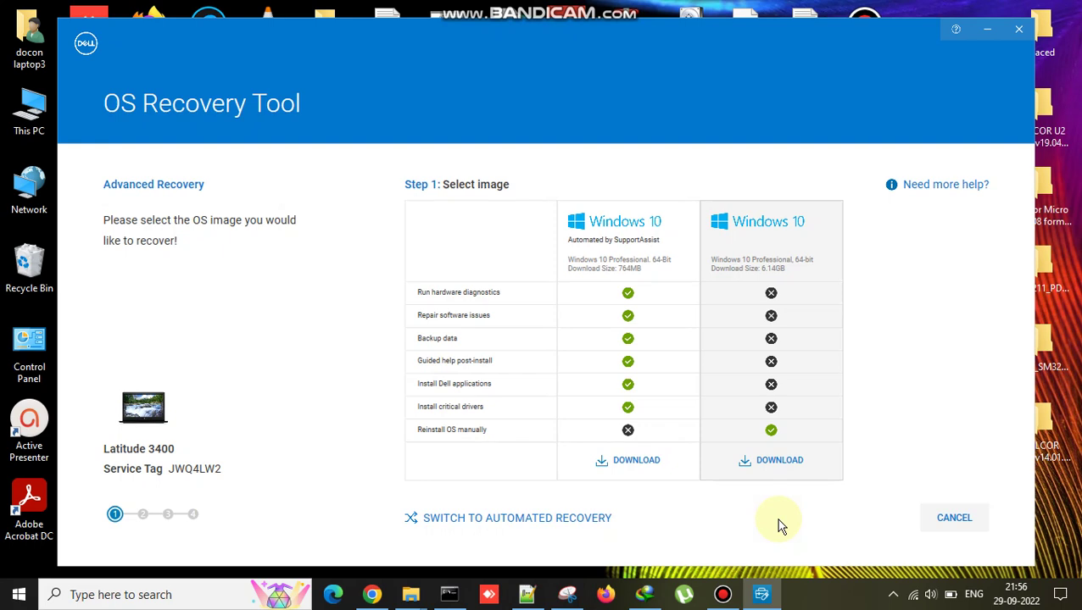
left_click(781, 465)
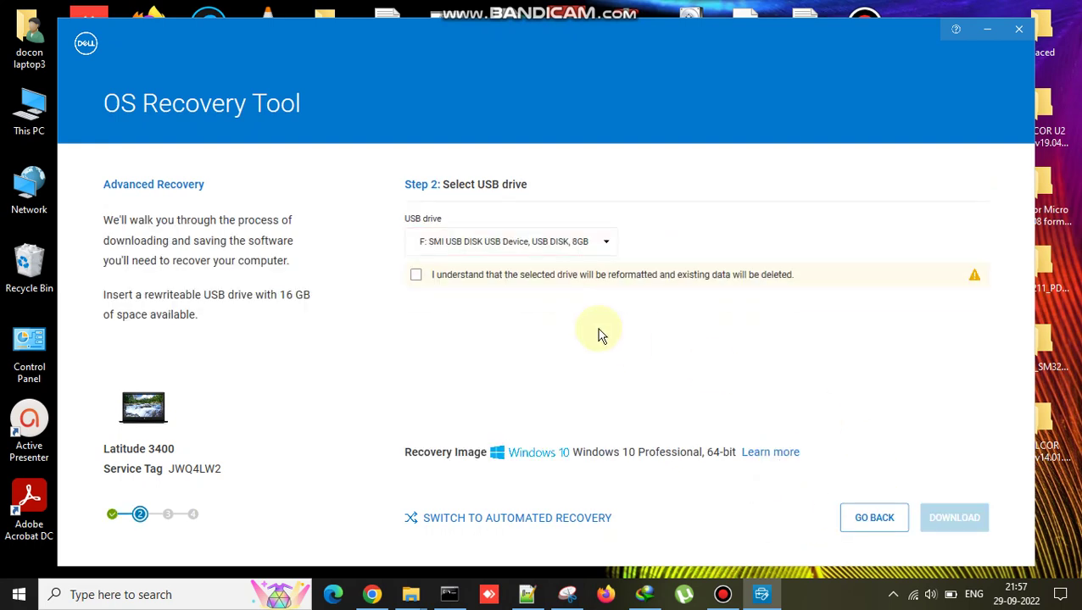
left_click(415, 275)
left_click(949, 527)
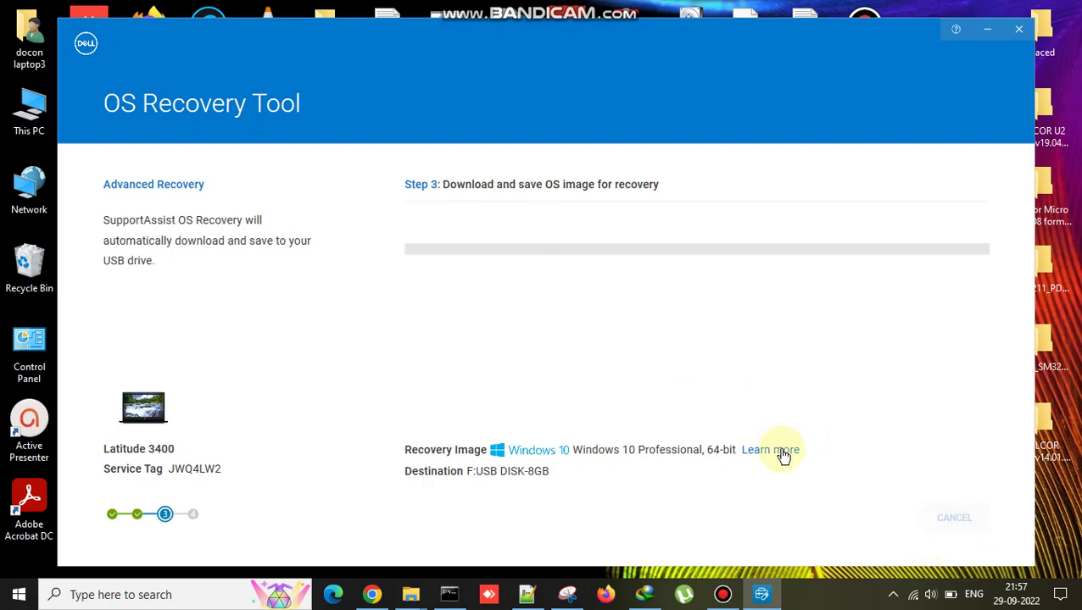
mouse_move(723, 596)
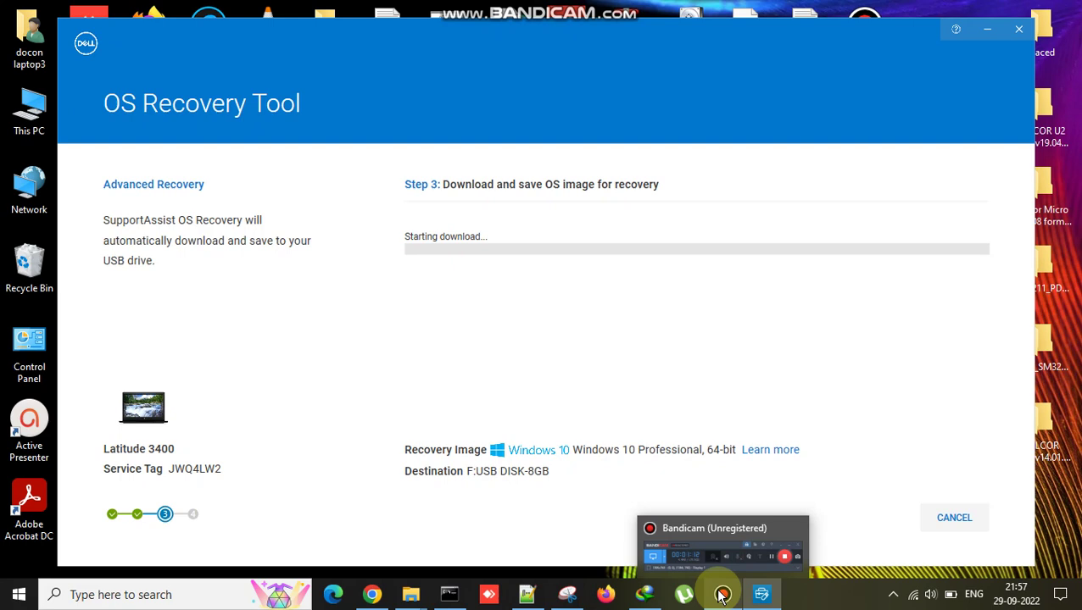
left_click(720, 595)
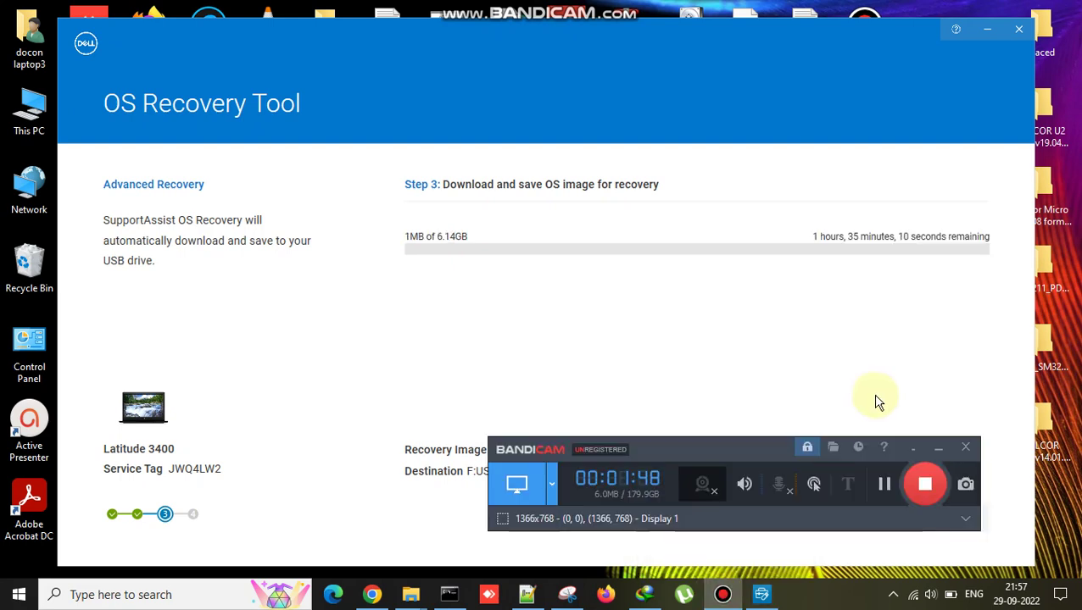
left_click(937, 448)
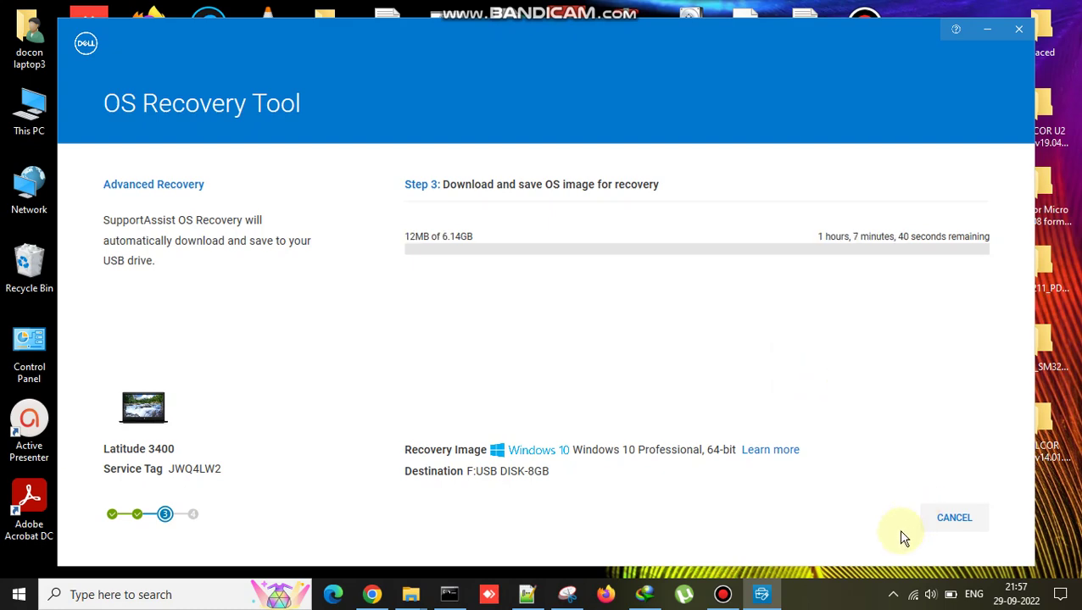
- Switch to Command Prompt and check the internet connection in the running ping to 8.8.8.8
left_click(449, 595)
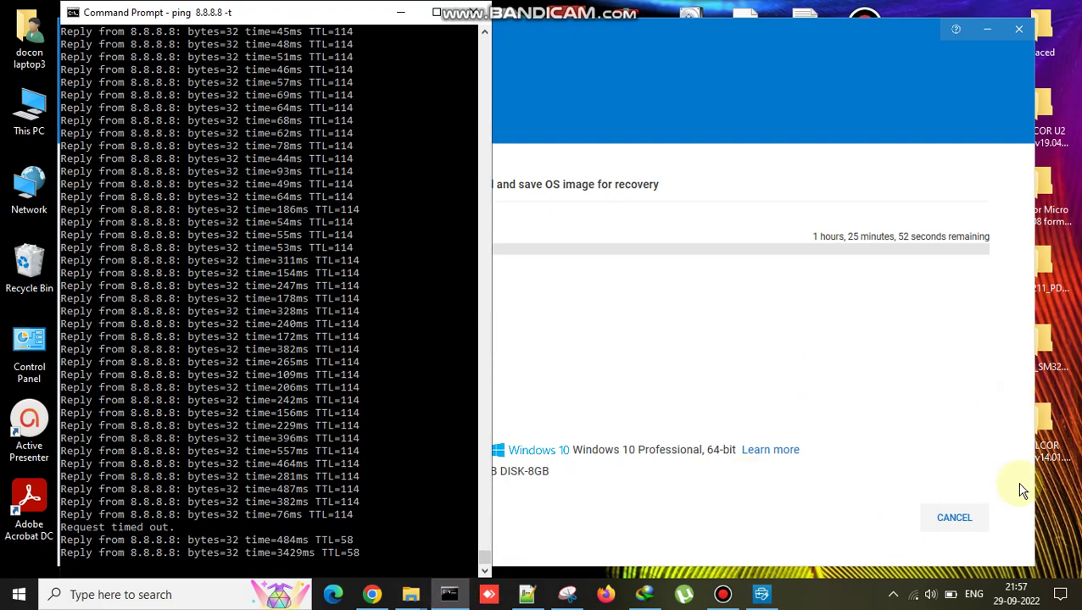
left_click(1062, 525)
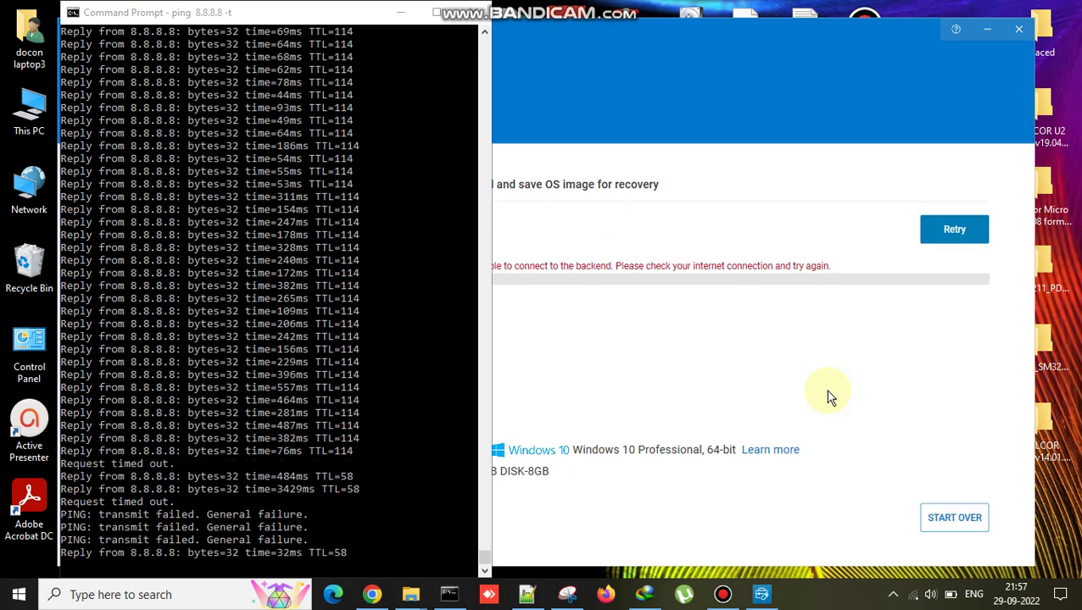
- Return to the OS Recovery Tool and retry the OS image download
left_click(723, 594)
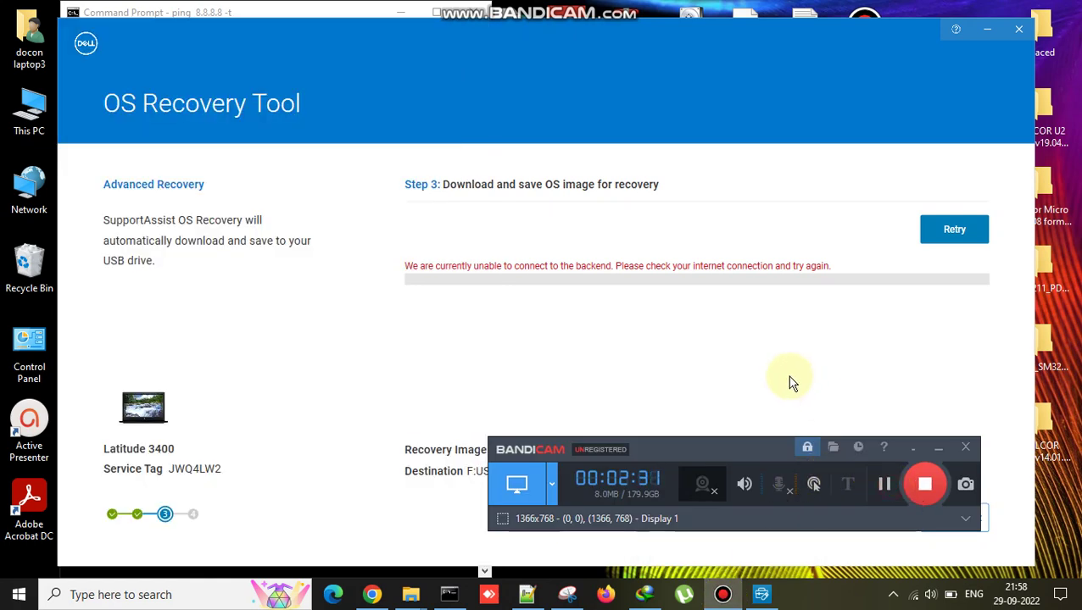
left_click(873, 313)
left_click(950, 245)
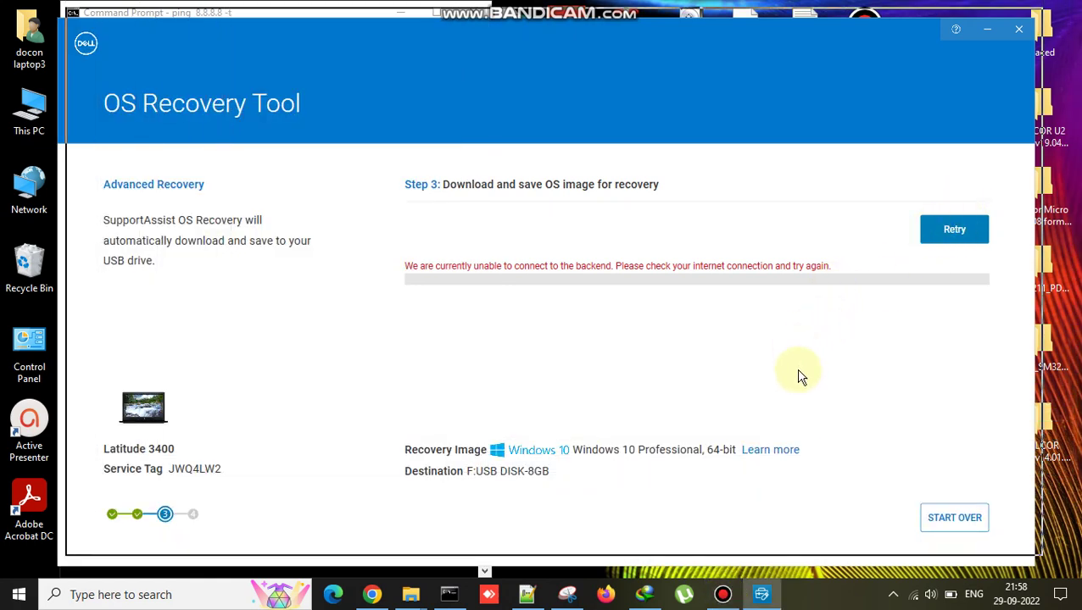
left_click(960, 237)
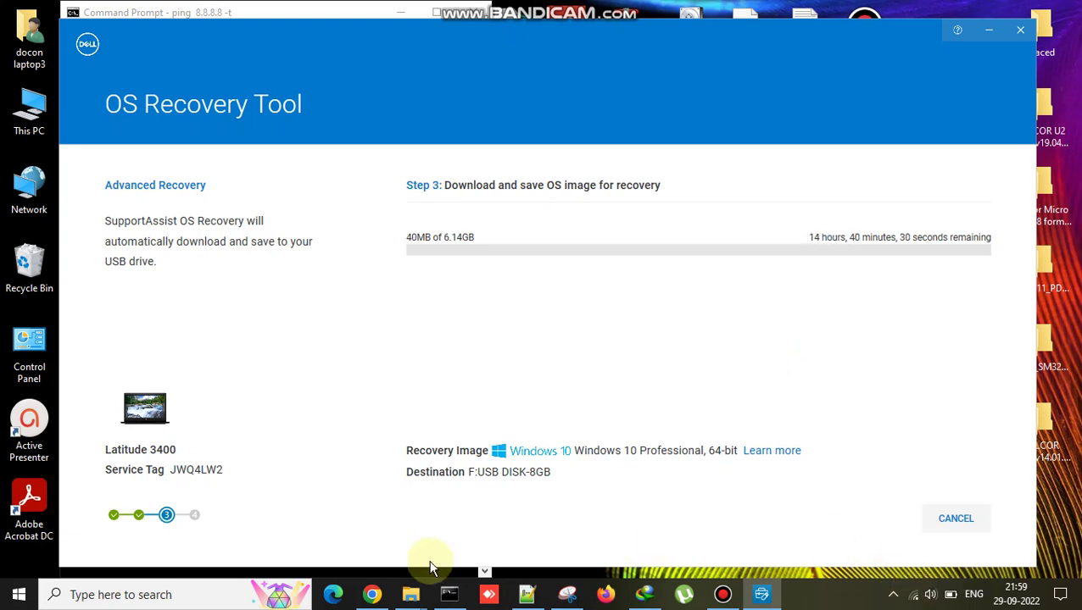
- Check the latest ping replies from 8.8.8.8 in Command Prompt, and minimize it
left_click(450, 599)
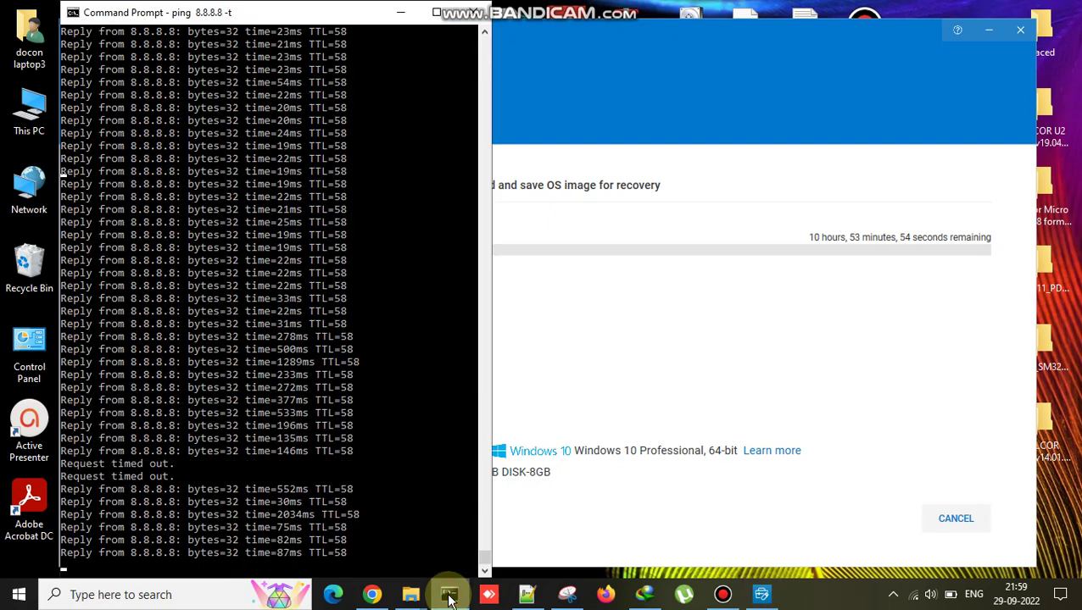
left_click(449, 595)
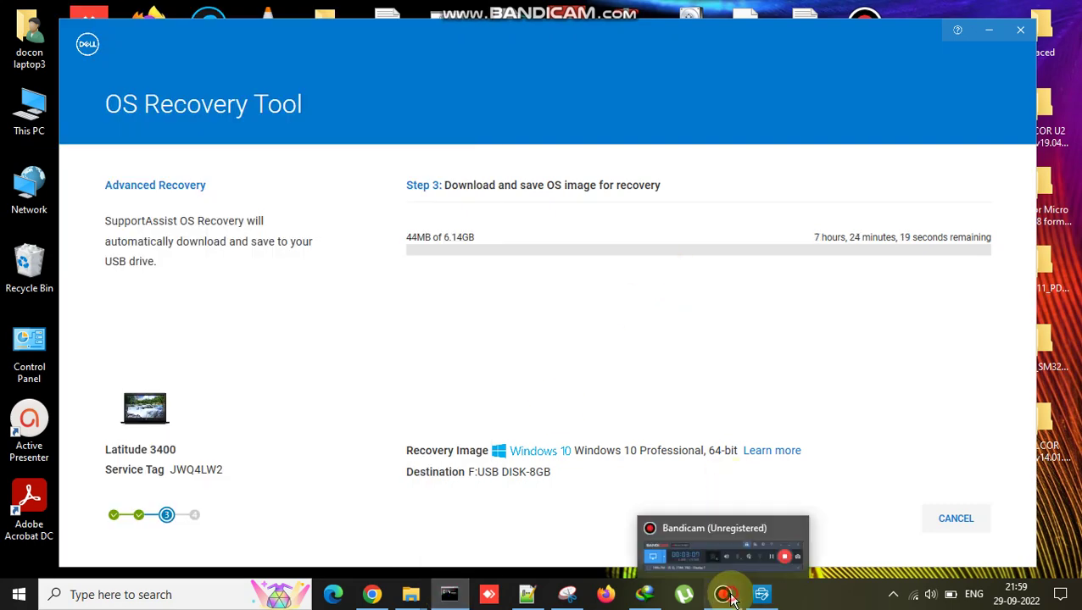
left_click(722, 595)
left_click(884, 484)
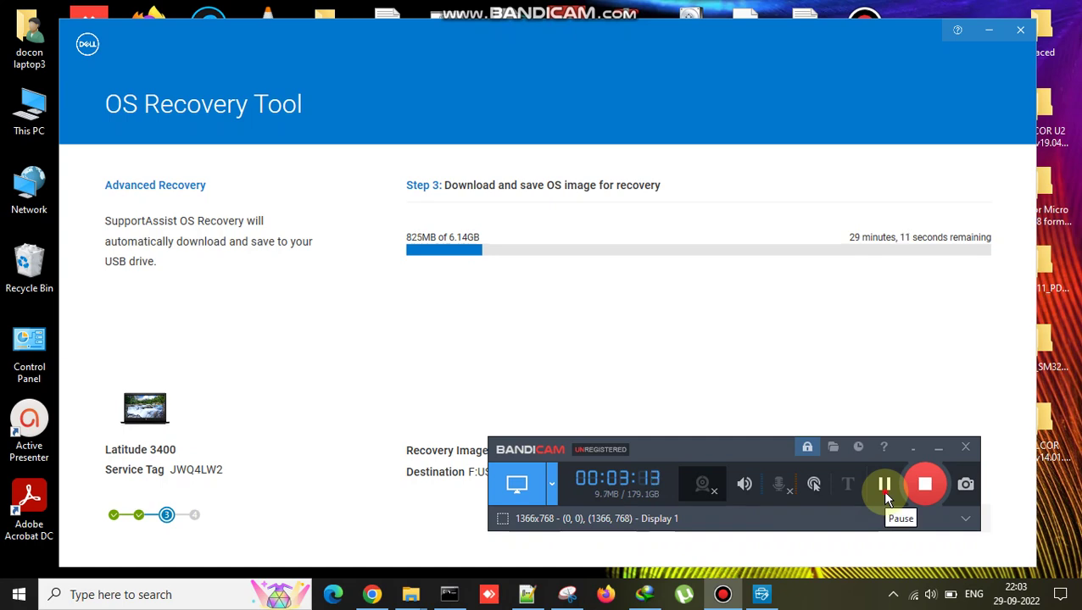
left_click(884, 484)
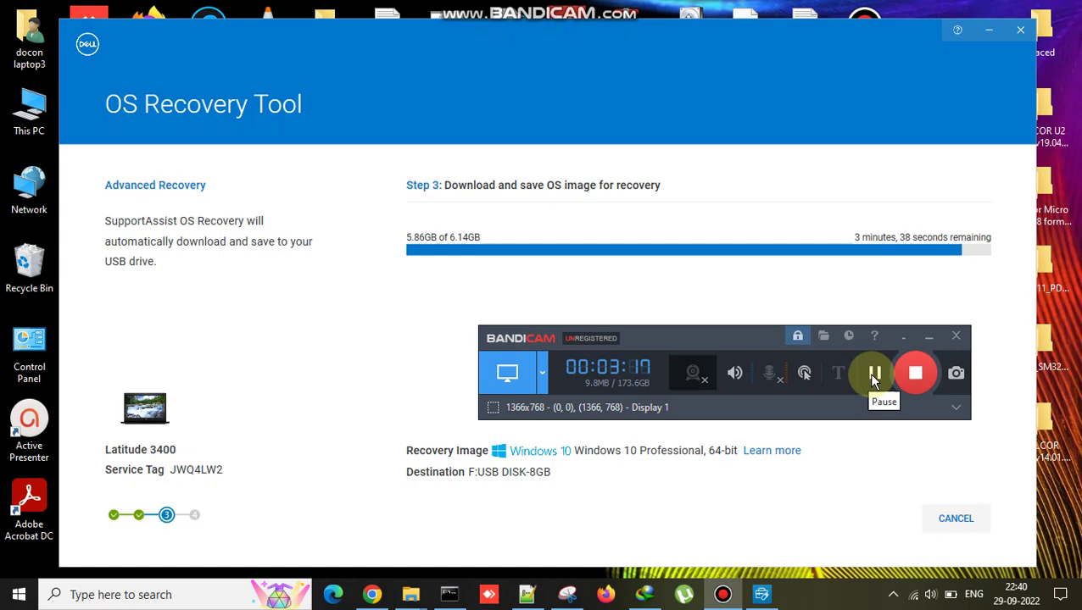
left_click(873, 374)
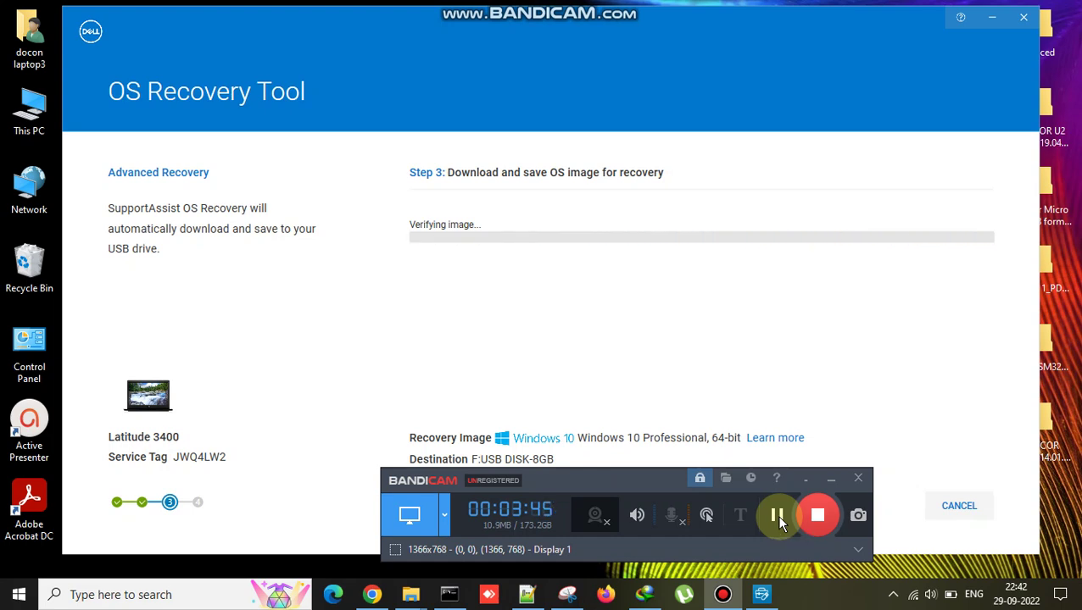
left_click(776, 514)
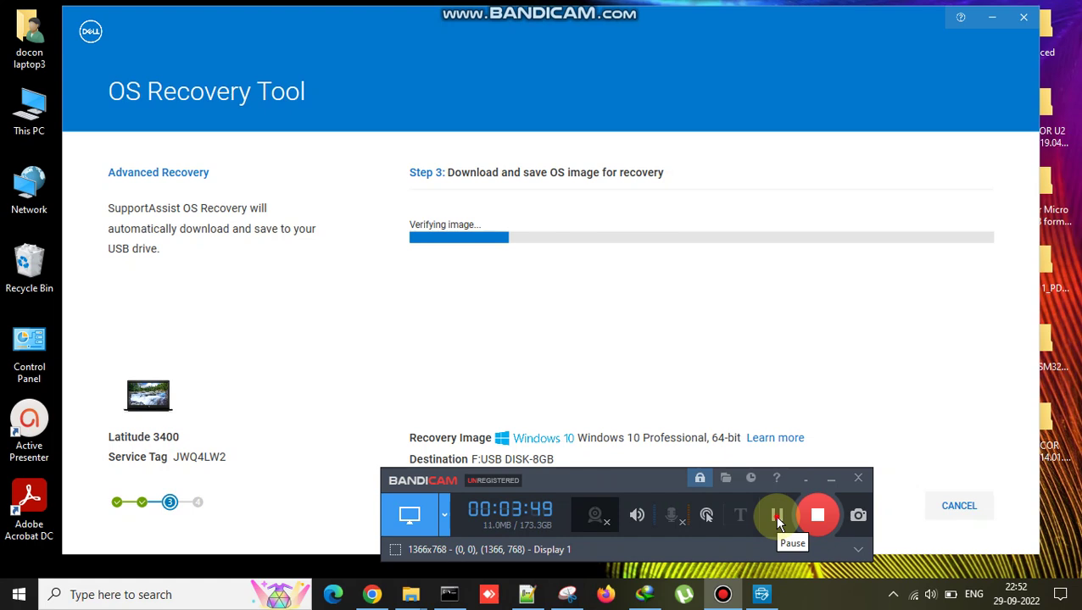
left_click(775, 515)
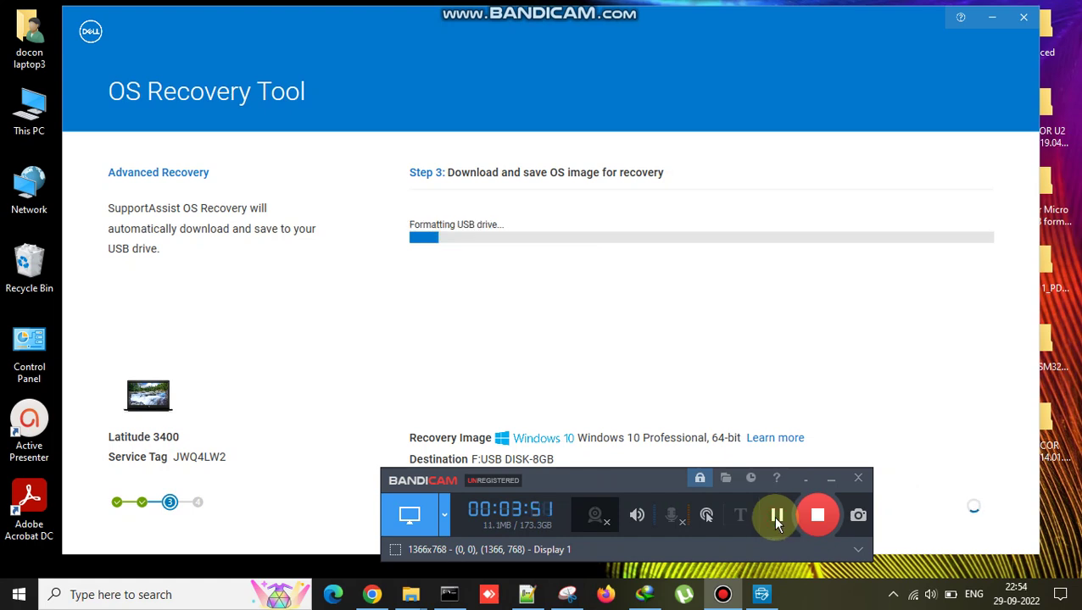
left_click_drag(778, 523, 798, 523)
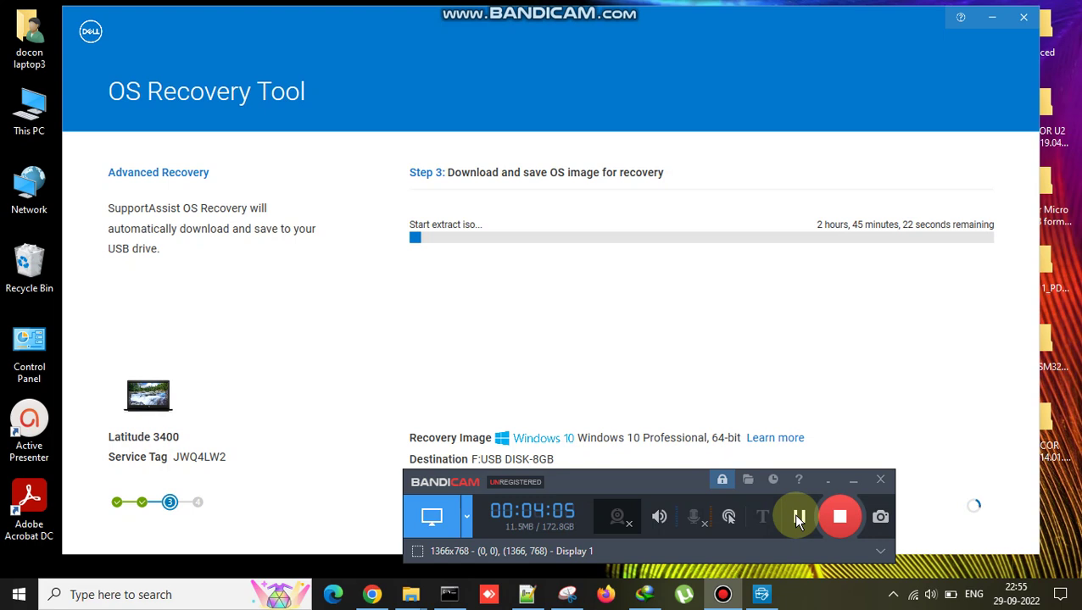
left_click(797, 519)
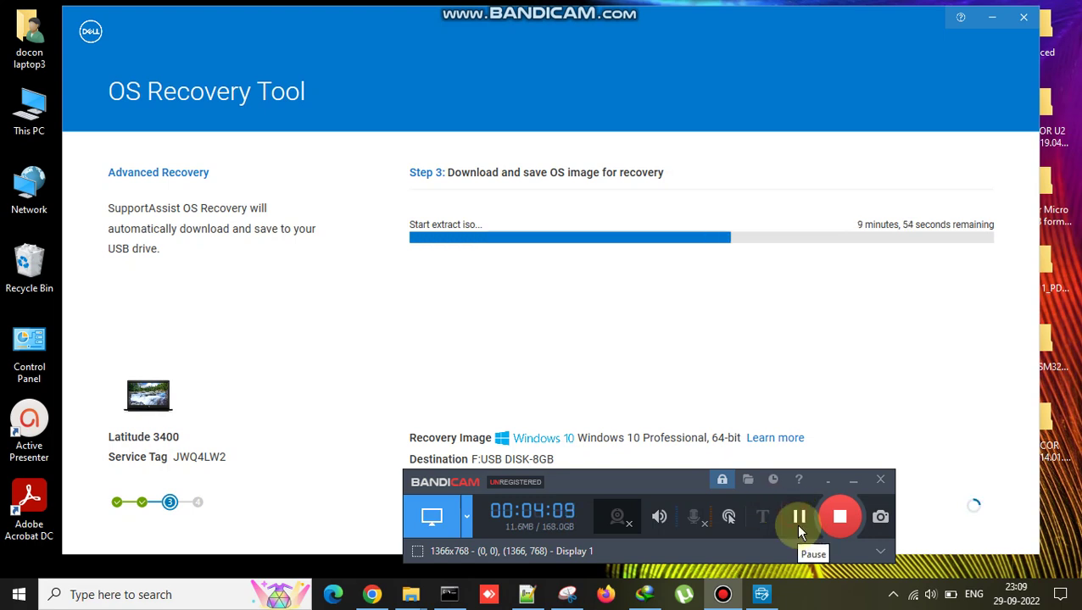
left_click(797, 519)
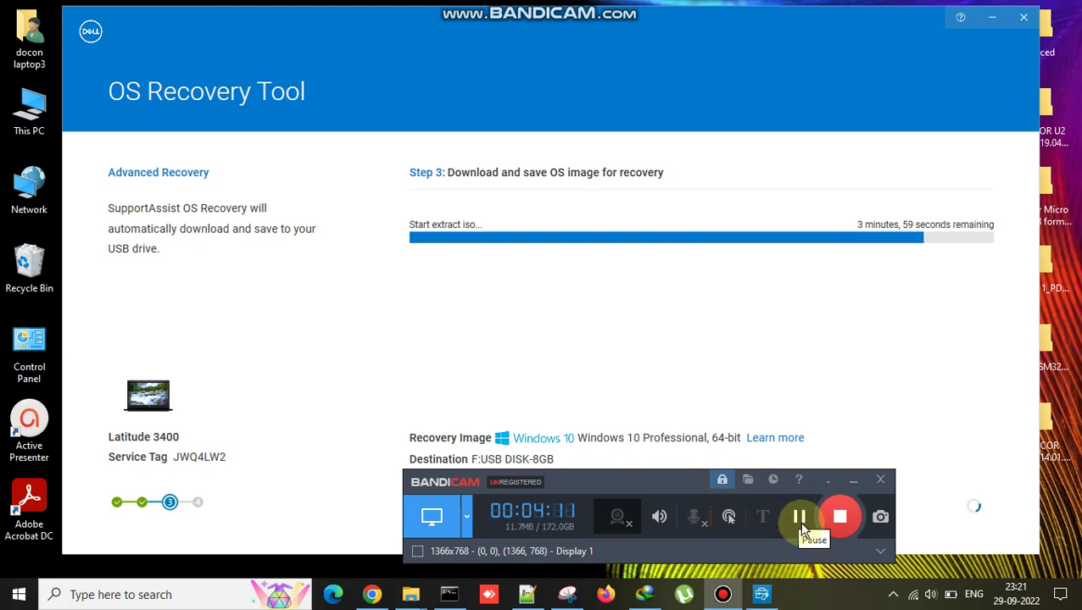
left_click(799, 519)
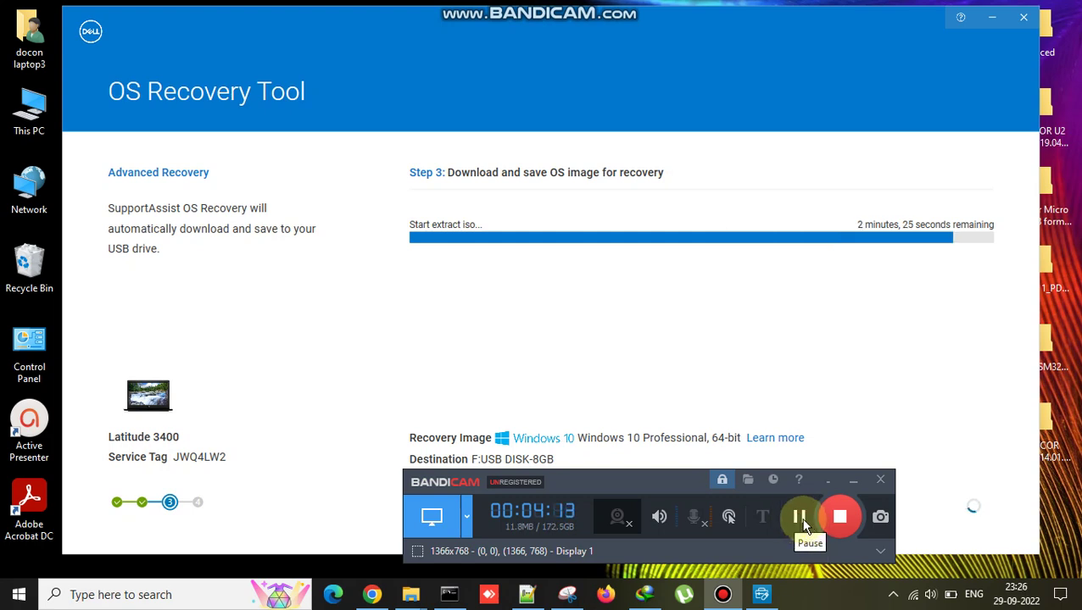
left_click(798, 519)
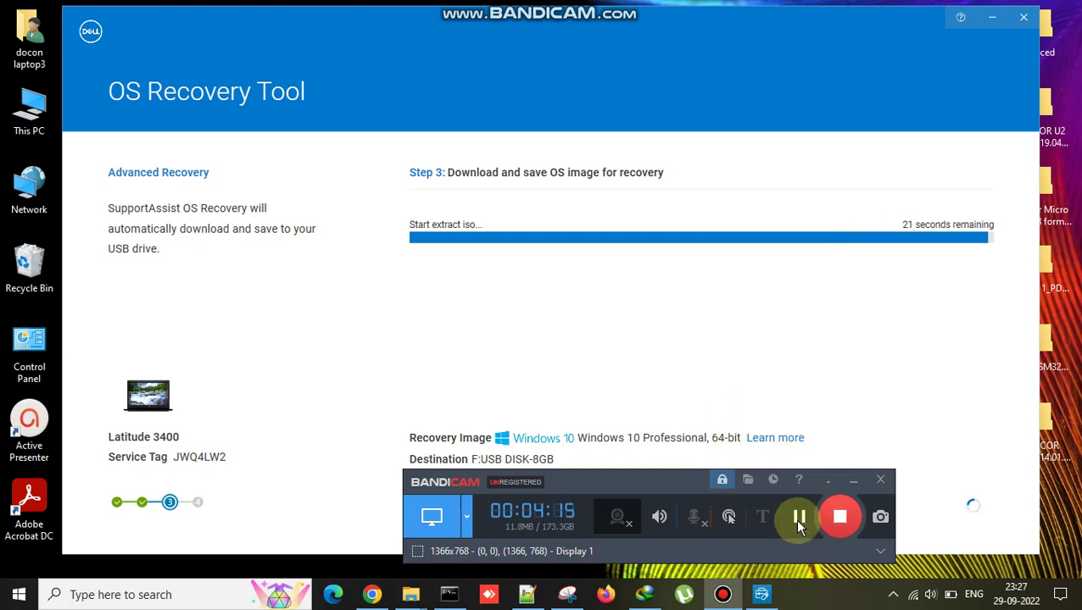
left_click(798, 521)
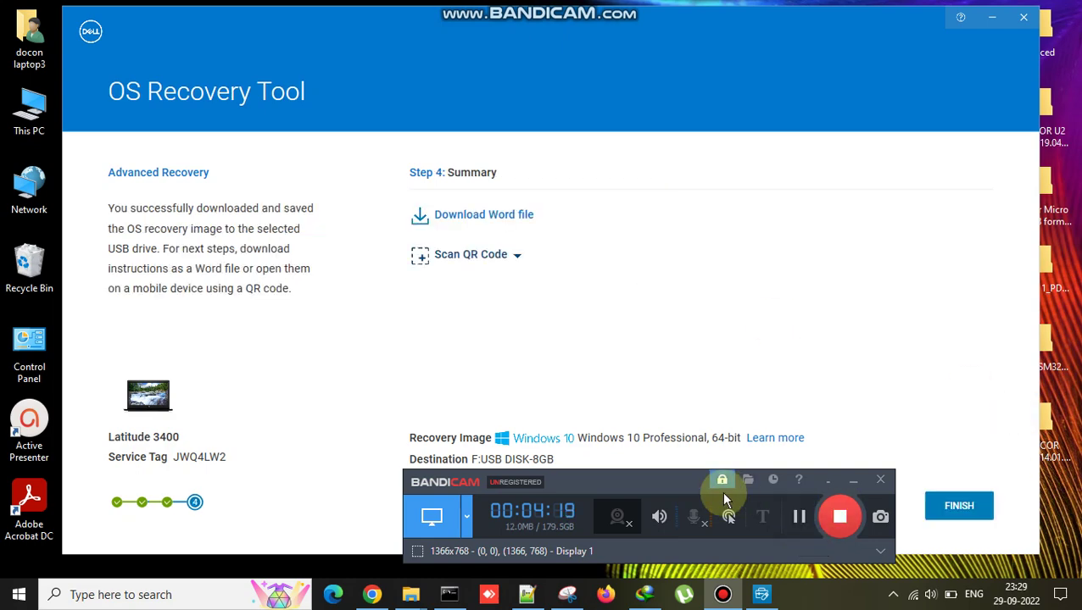
left_click(798, 522)
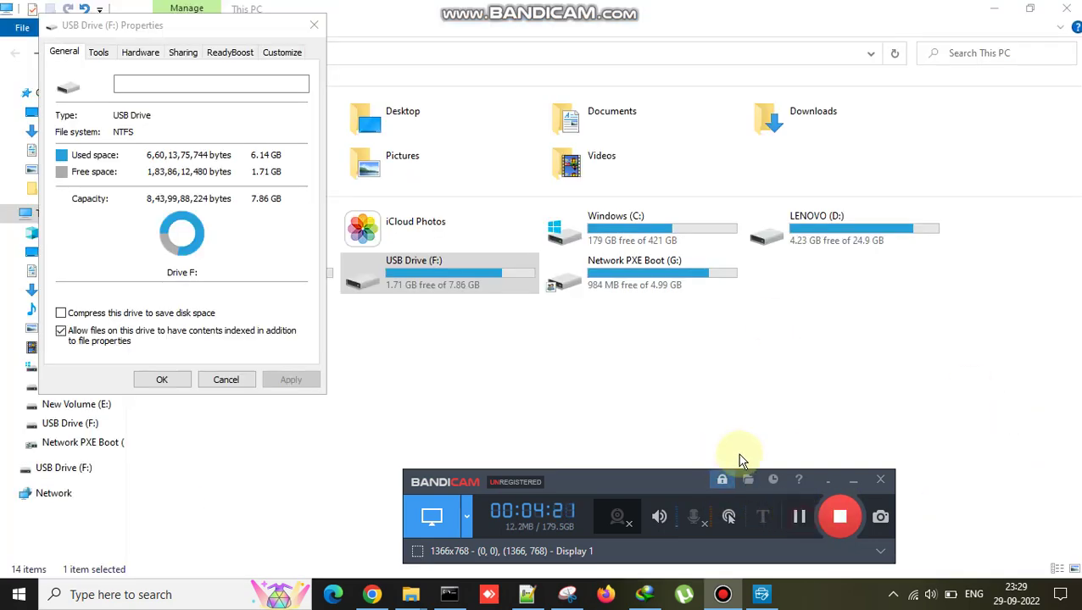
- Dismiss the USB drive's properties, open USB Drive (F:), and view the contents of its boot folder
left_click(236, 381)
double_click(437, 273)
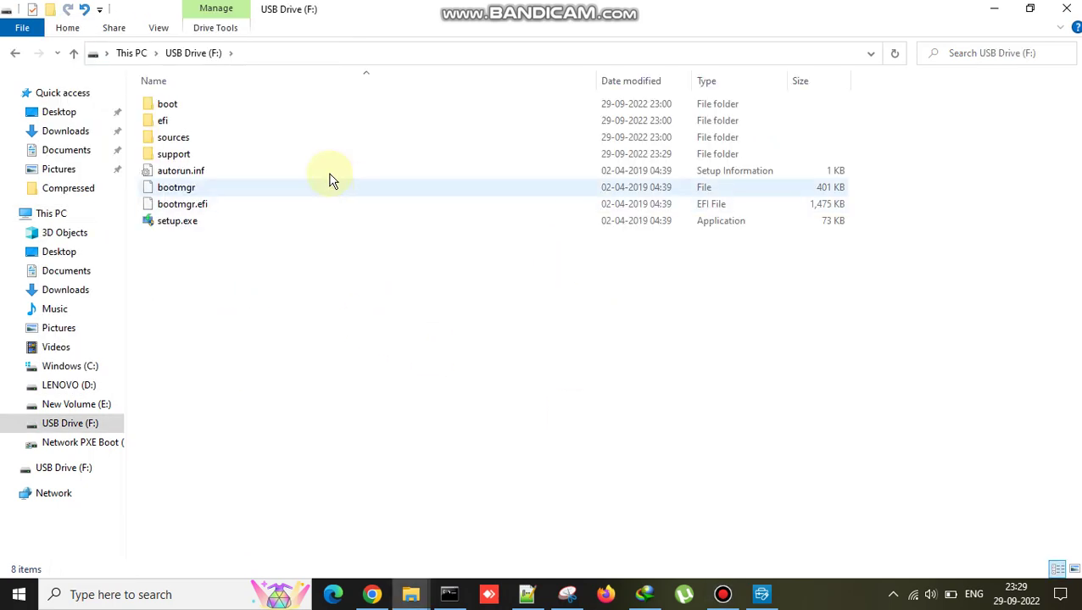
left_click(189, 107)
double_click(189, 108)
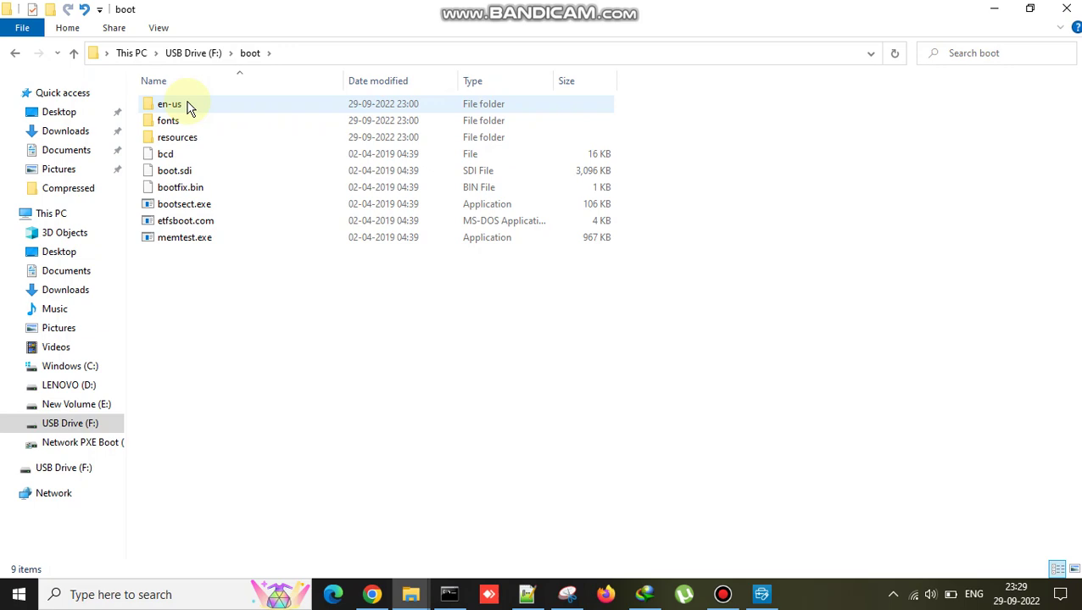
- Return to the USB drive's root and examine the files in its sources folder
key("BackSpace")
key("Return")
key("BackSpace")
key("Down")
key("Return")
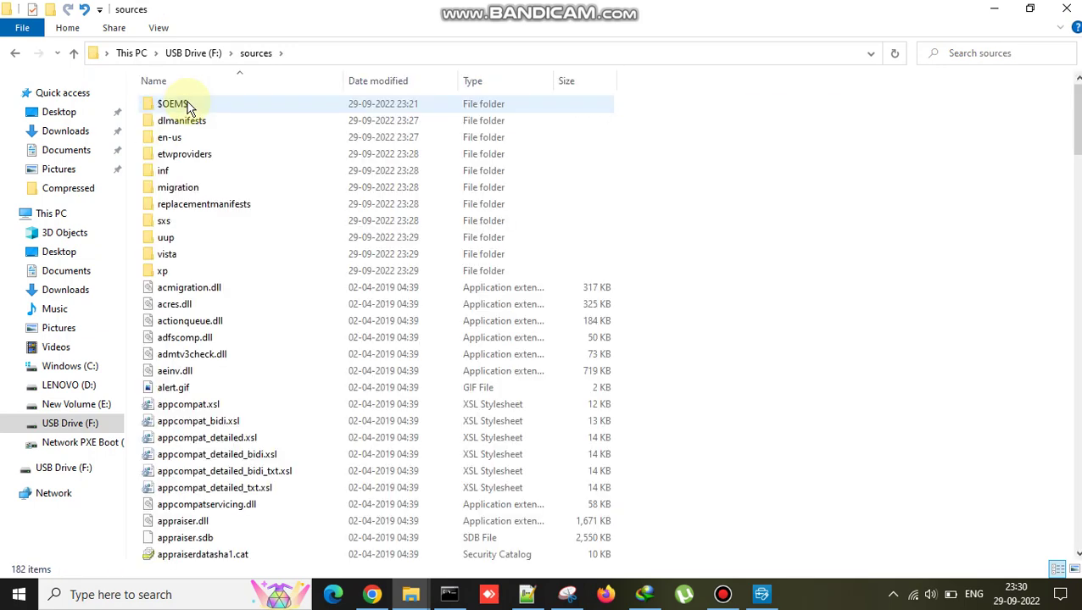
scroll(436, 304, "down", 20)
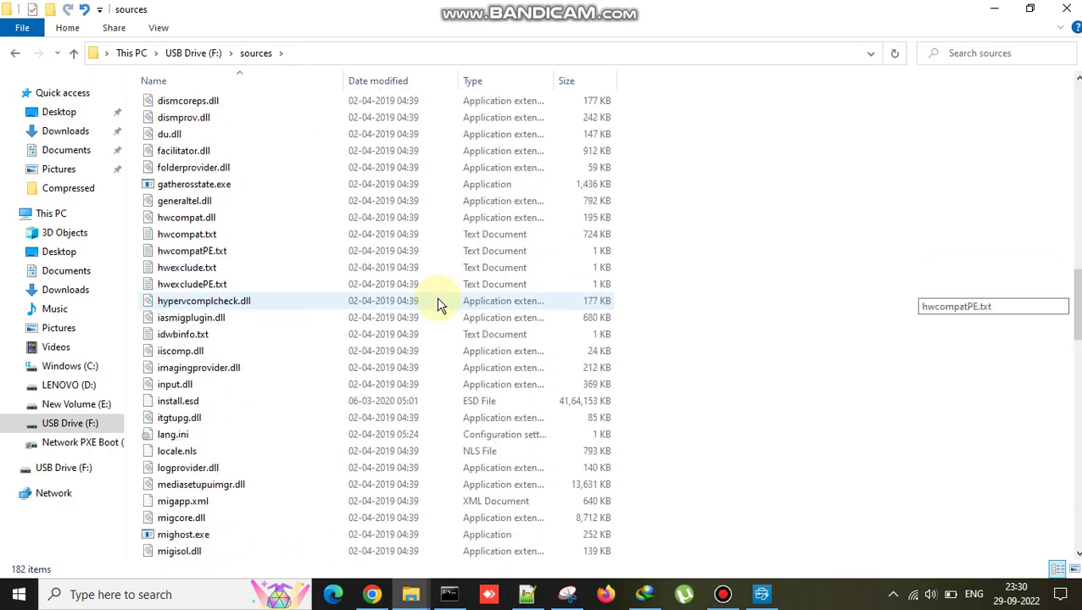
scroll(439, 305, "down", 20)
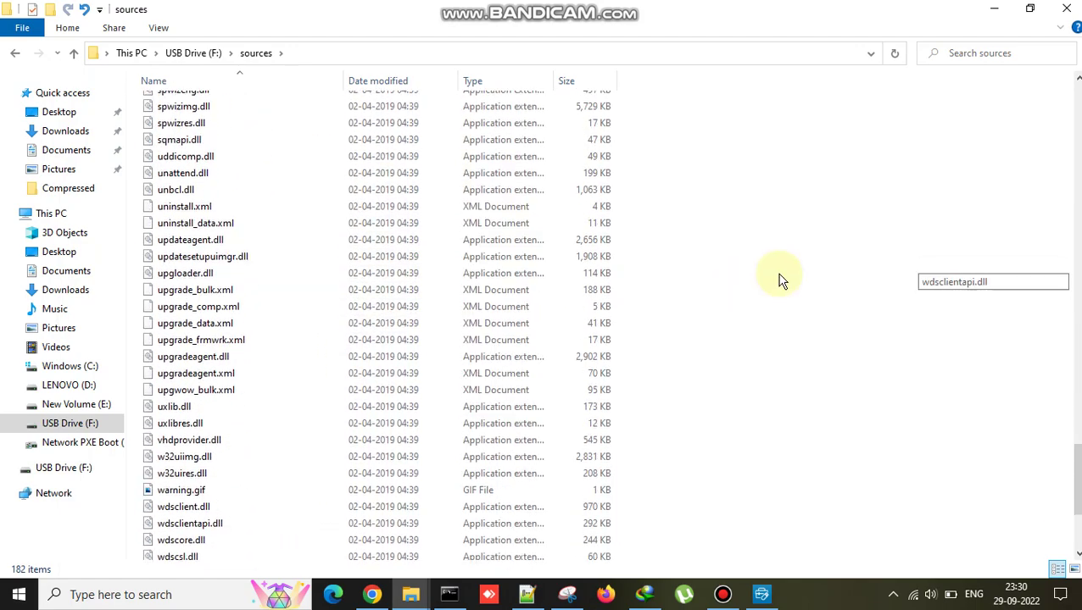
- Look through the support folder and its logging subfolder, and return to the USB drive's root
key("BackSpace")
key("Down")
key("Return")
key("Down")
key("Return")
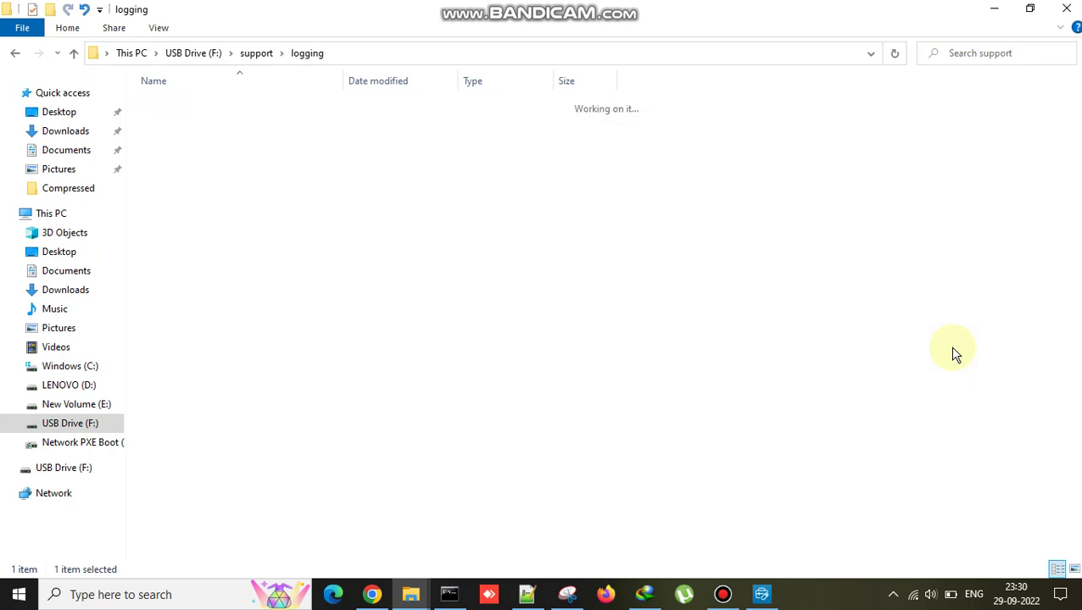
key("BackSpace")
key("Return")
key("BackSpace")
key("BackSpace")
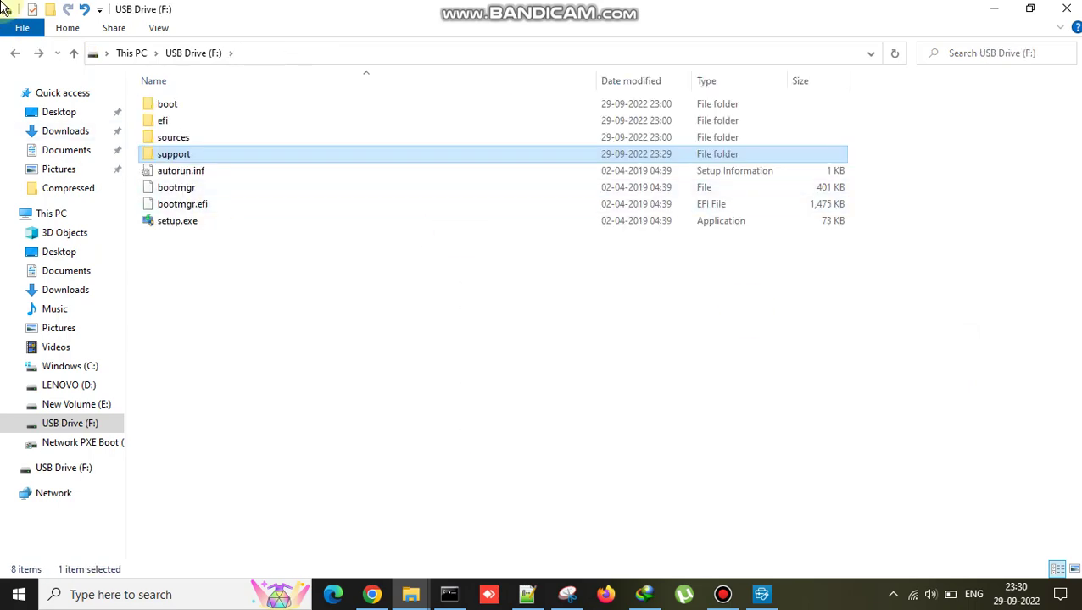
- Check the combined size of all files and folders in the USB drive's root through their properties
left_click(353, 361)
key("ctrl+a")
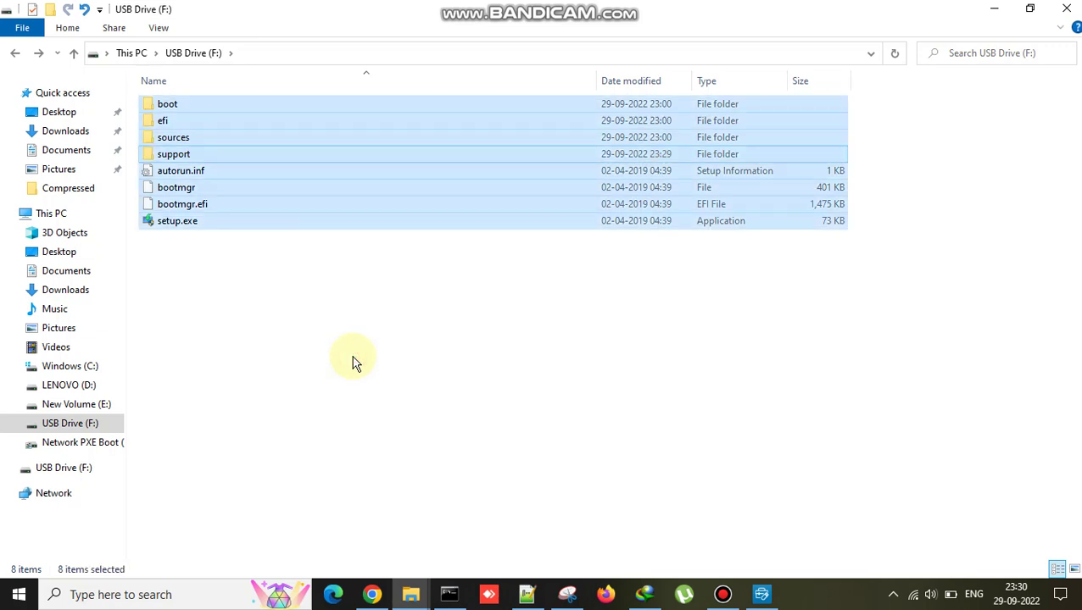
left_click(30, 10)
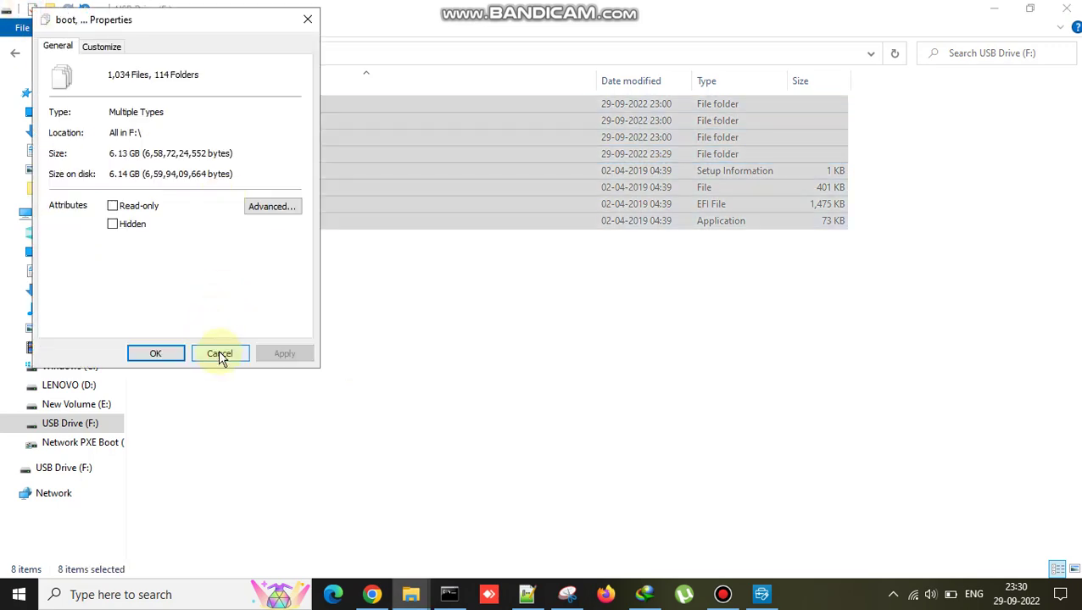
left_click(218, 353)
left_click(352, 362)
- Check the properties of USB Drive (F:) from This PC, and minimize File Explorer
left_click(74, 52)
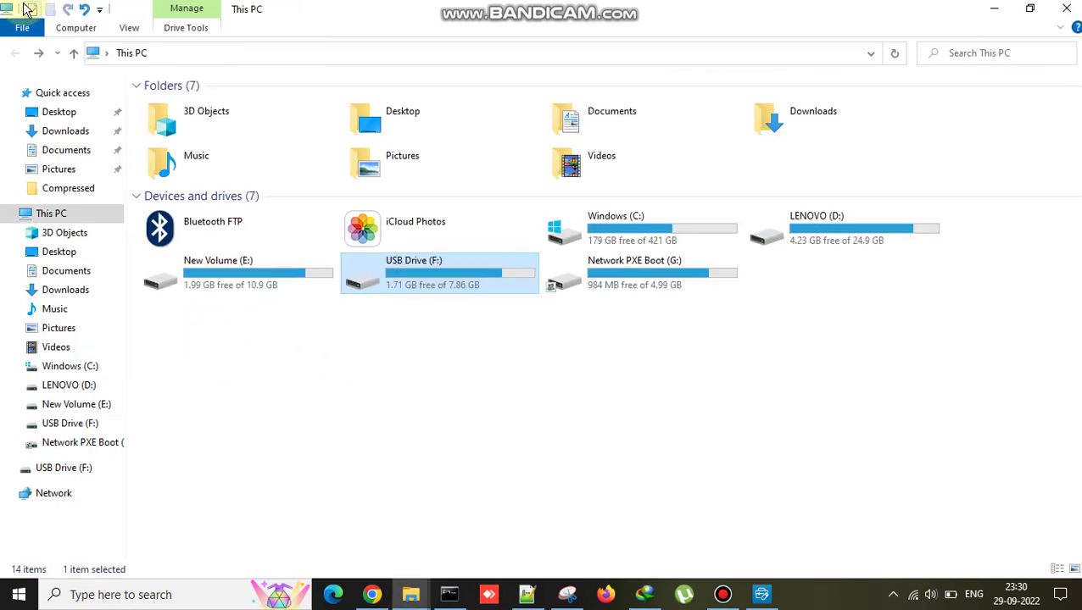
left_click(31, 10)
left_click(224, 373)
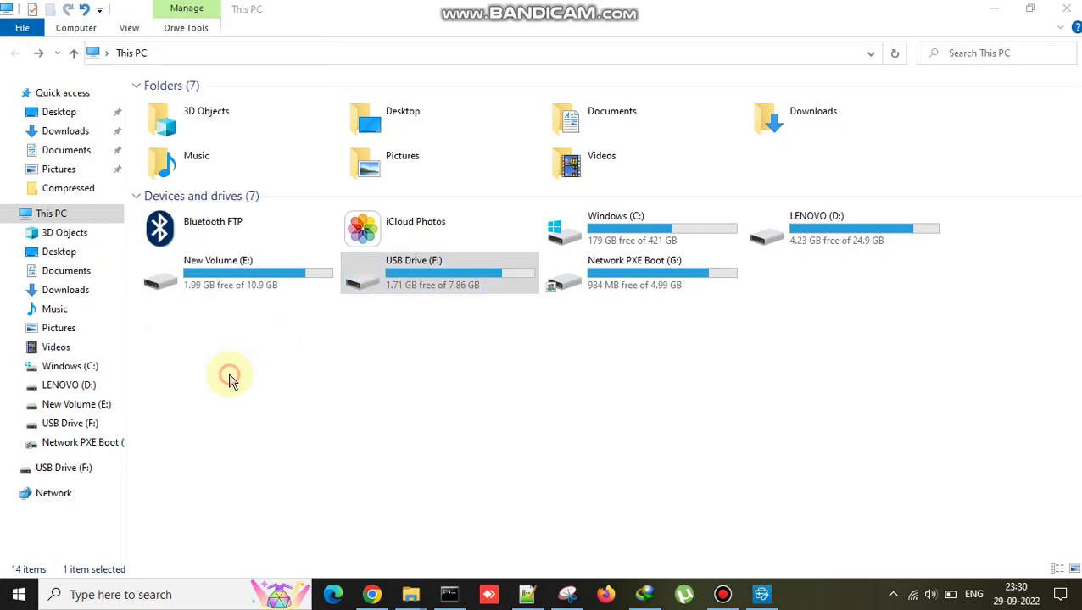
left_click(717, 310)
left_click(992, 8)
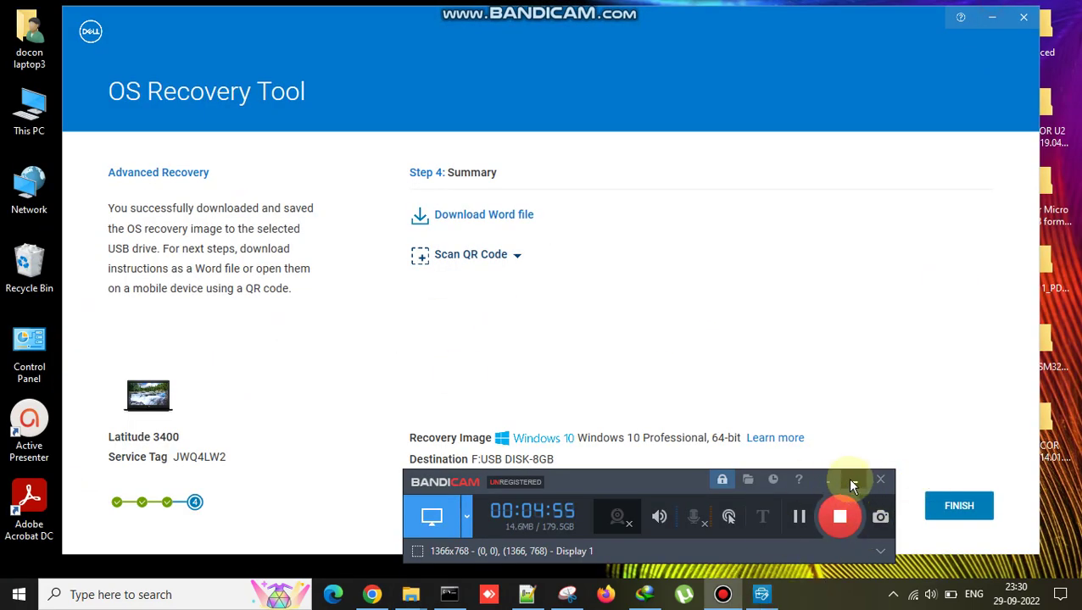
- Show the QR code for Dell's installation instructions on the Step 4 Summary page
left_click(852, 481)
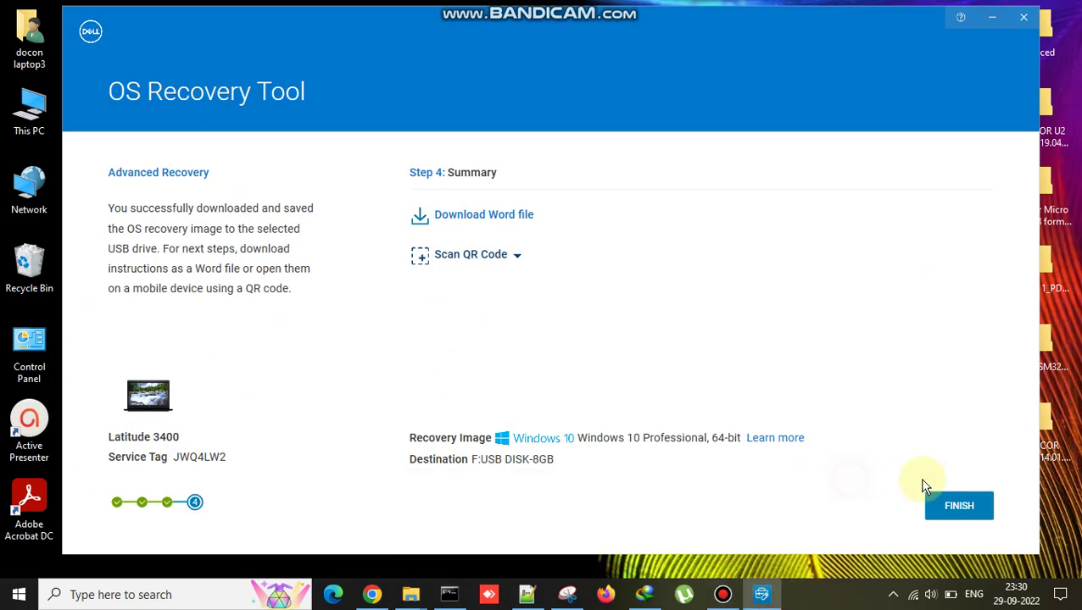
left_click(518, 259)
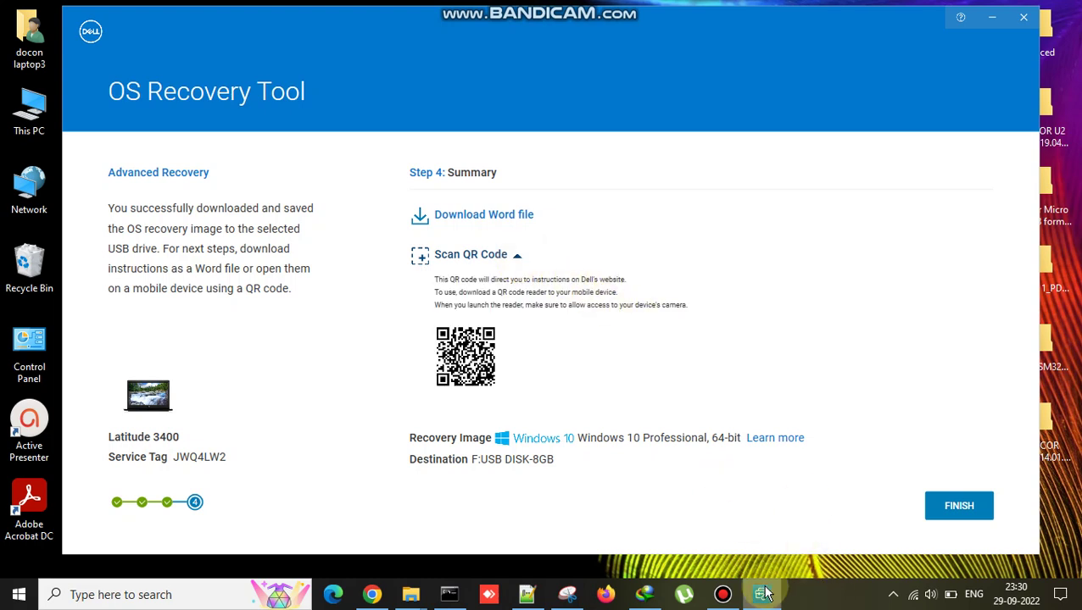
left_click(715, 600)
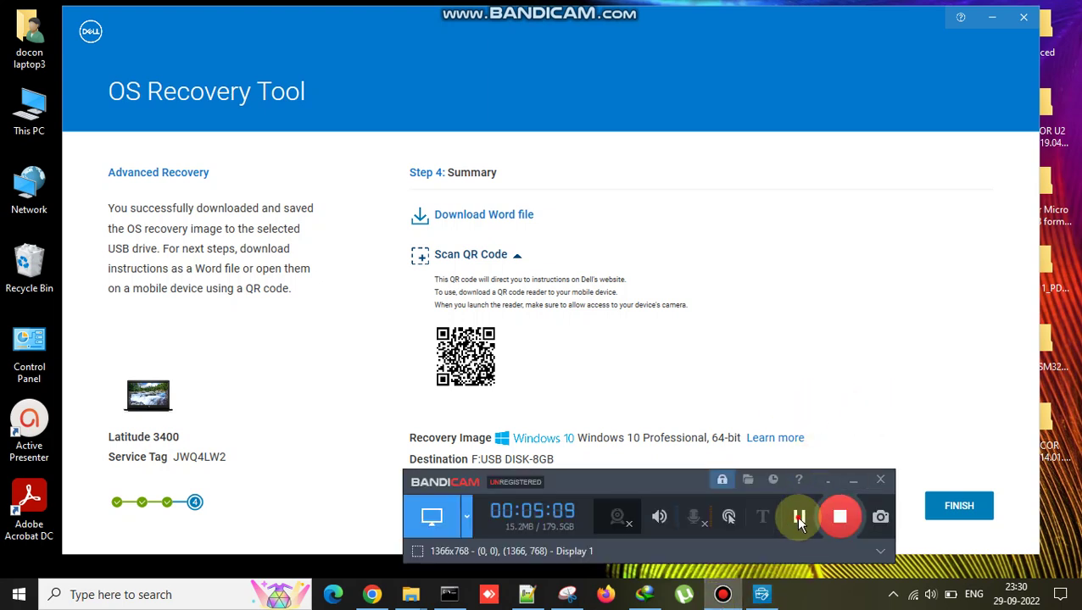
left_click(799, 517)
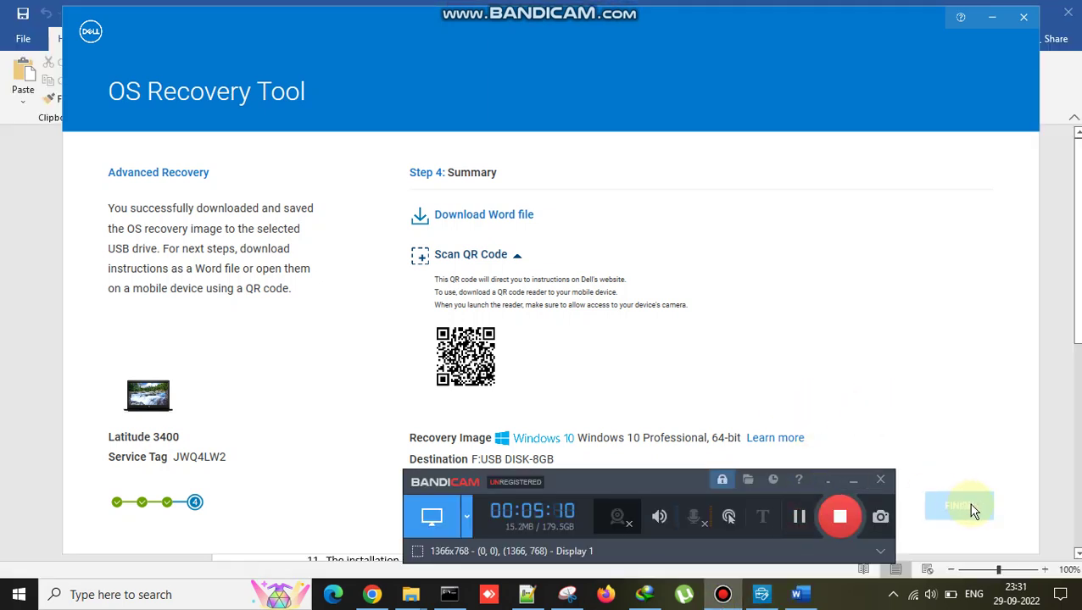
- Finish the Advanced Recovery process and close the OS Recovery Tool
left_click(863, 215)
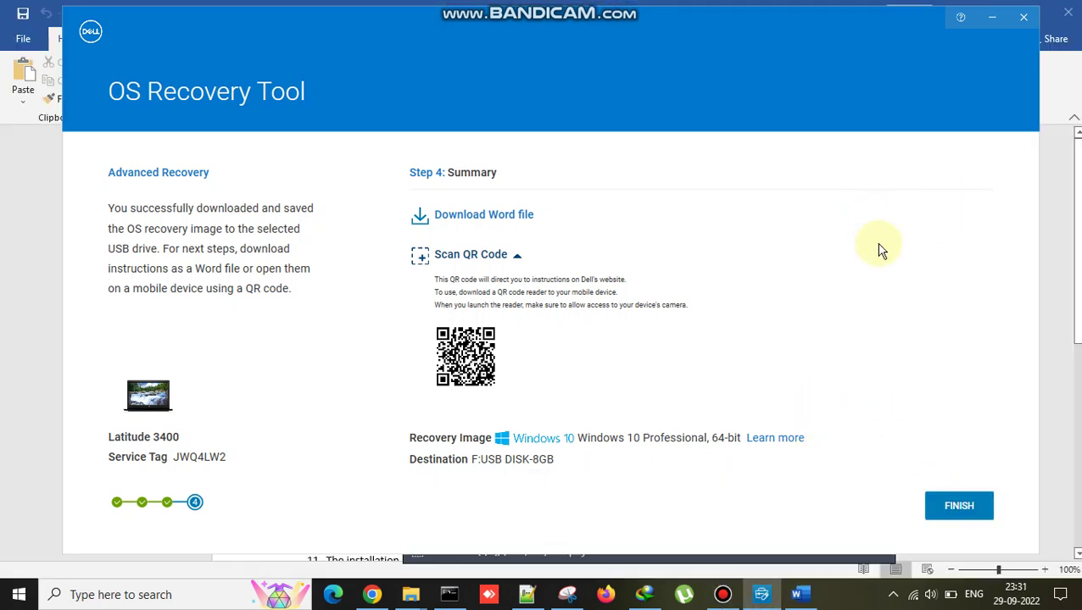
left_click(951, 506)
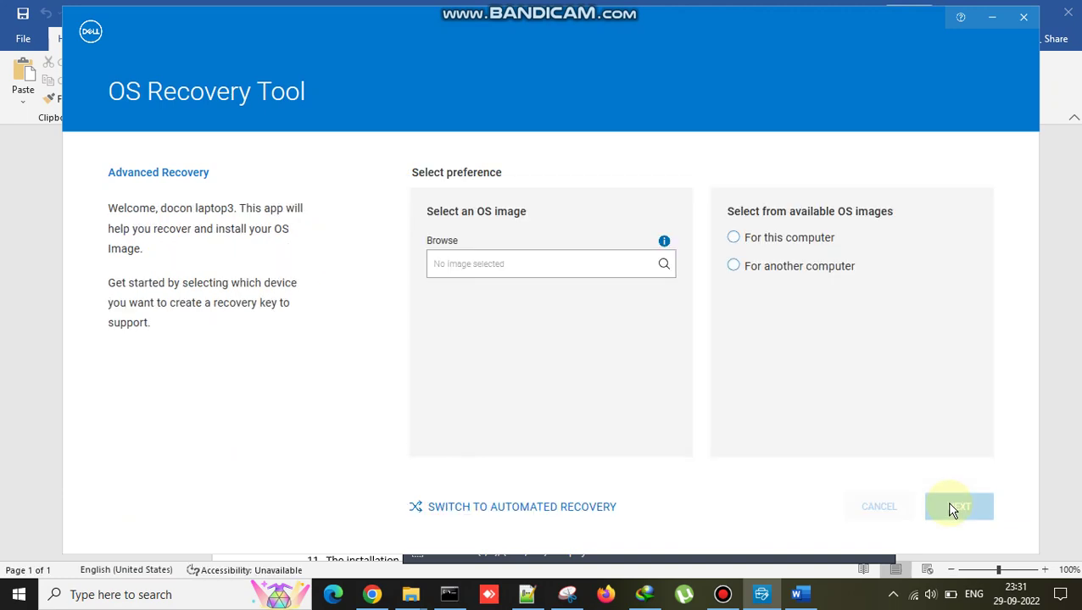
left_click(1024, 19)
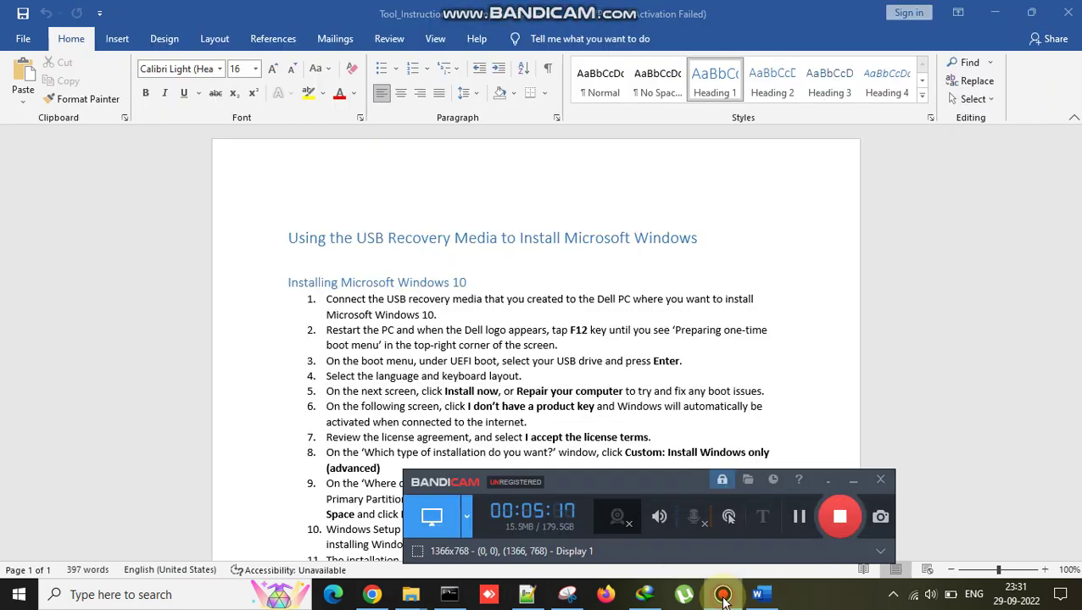
- Read the Windows 10 and Windows 7 or 8.1 installation instructions in the Word document, dismissing the Office activation wizard
left_click(935, 350)
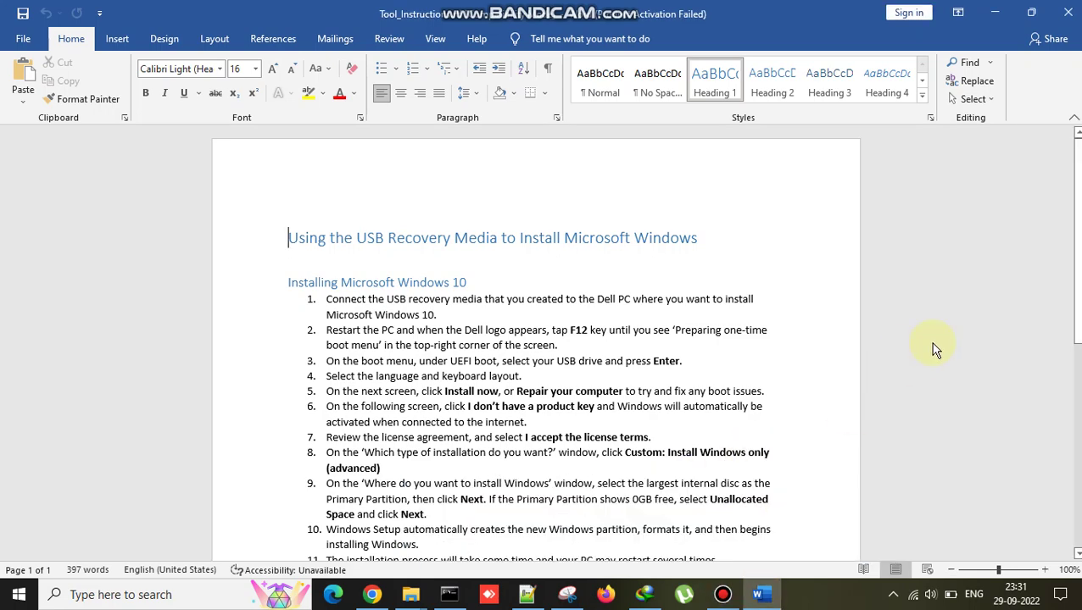
scroll(935, 350, "down", 7)
scroll(934, 343, "up", 1)
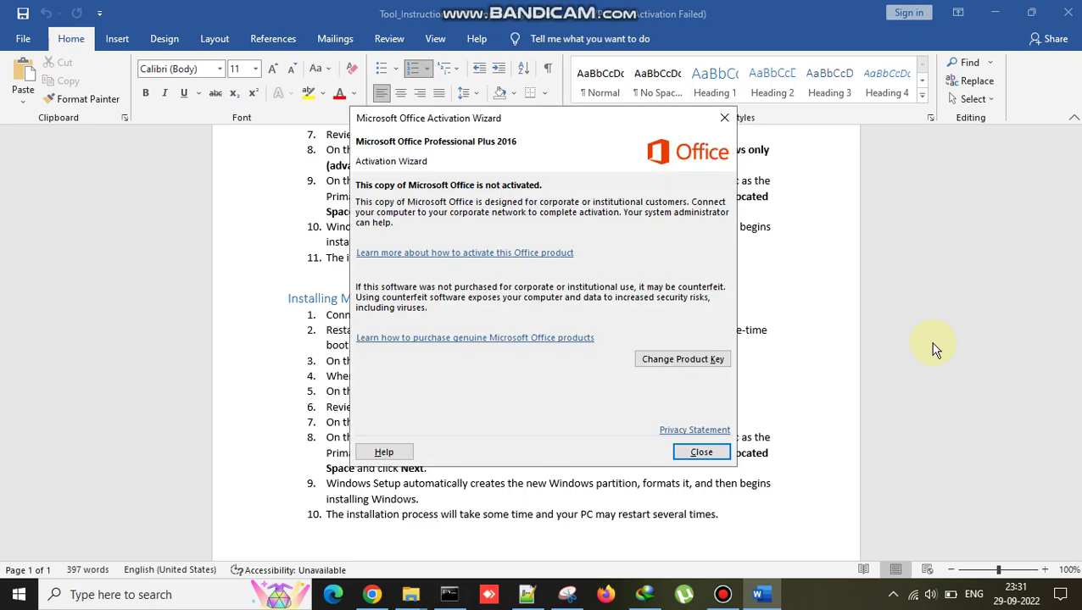
left_click(719, 454)
scroll(894, 452, "down", 3)
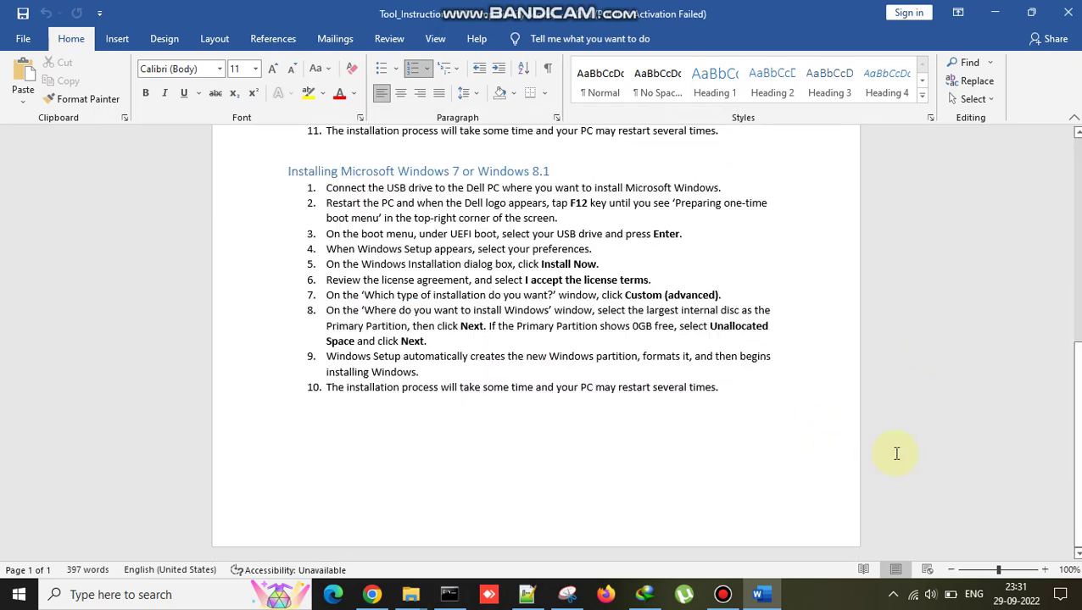
scroll(896, 453, "up", 10)
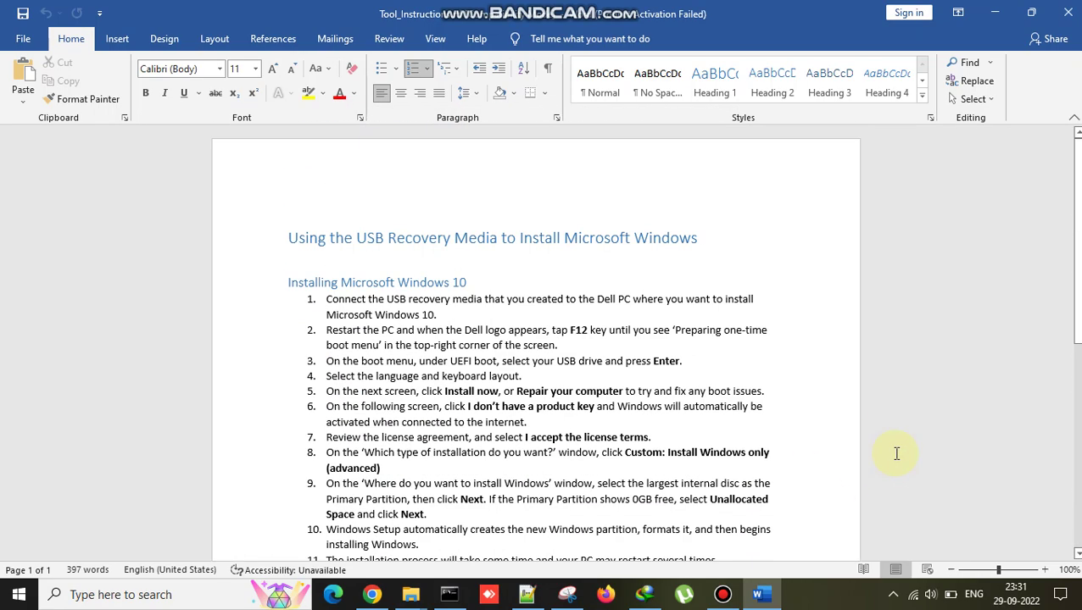
- Highlight the whole instruction text through to its end, clear the selection, and minimize Word
key("ctrl+a")
scroll(603, 512, "down", 10)
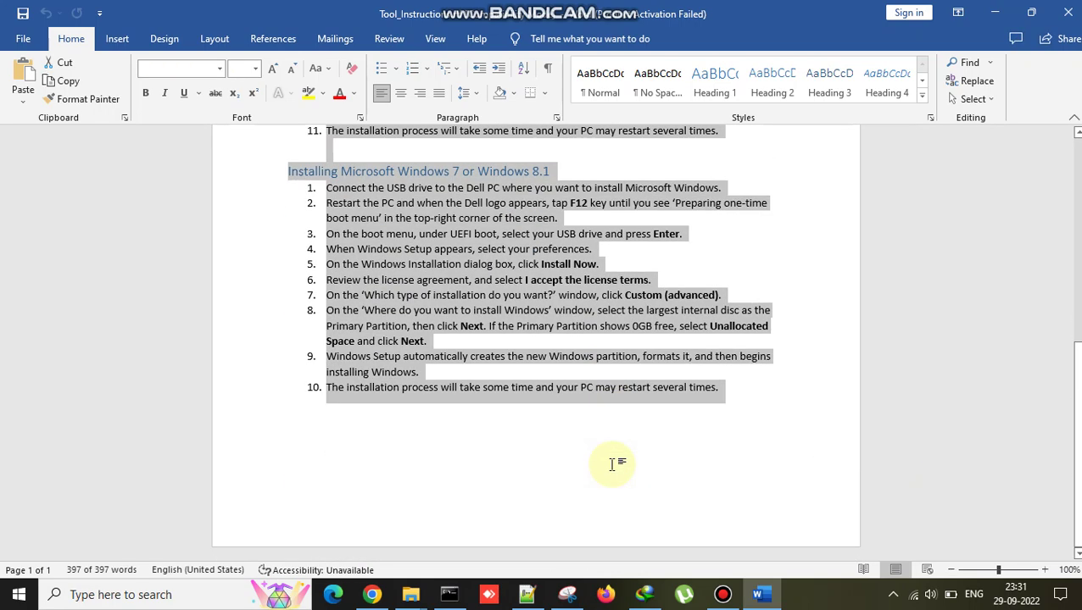
left_click(929, 394)
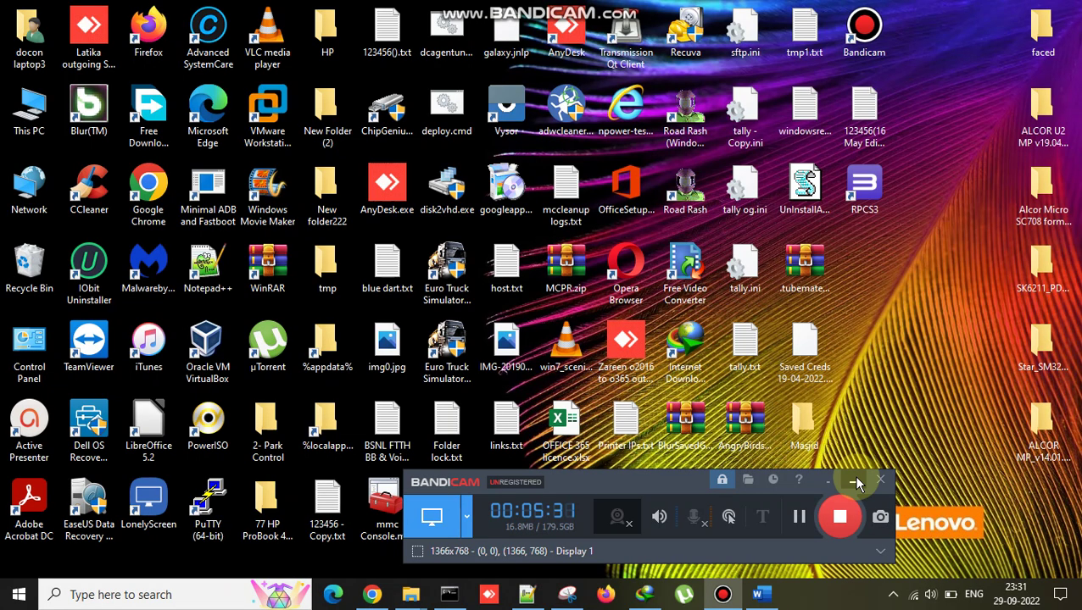
left_click(996, 13)
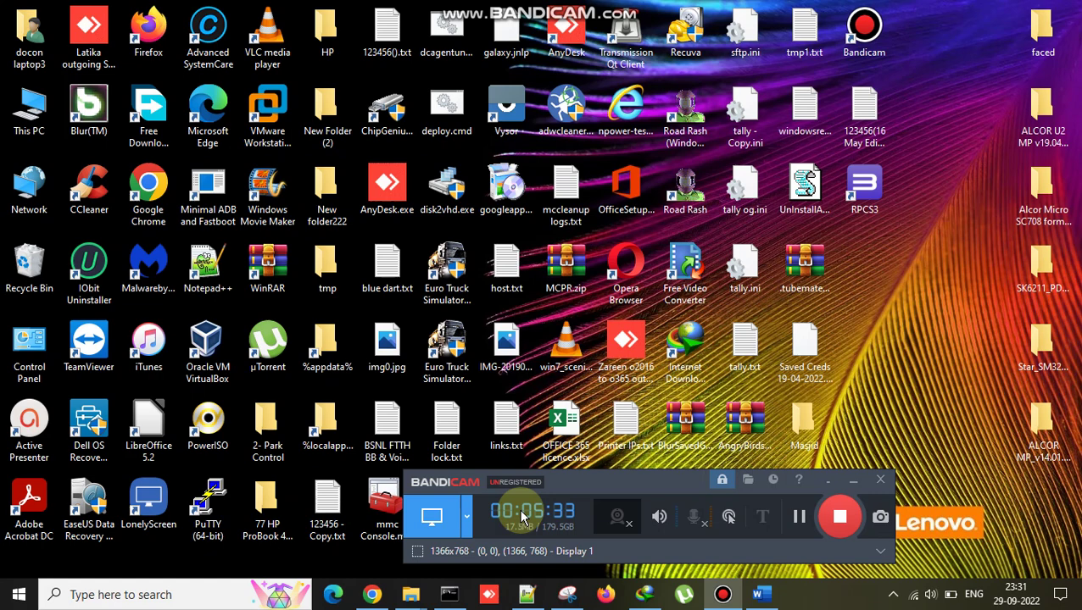
- Show the USB Drive (F:) in This PC, safely eject the USB disk, and dismiss the removal notification
mouse_move(410, 594)
left_click(500, 521)
left_click(395, 273)
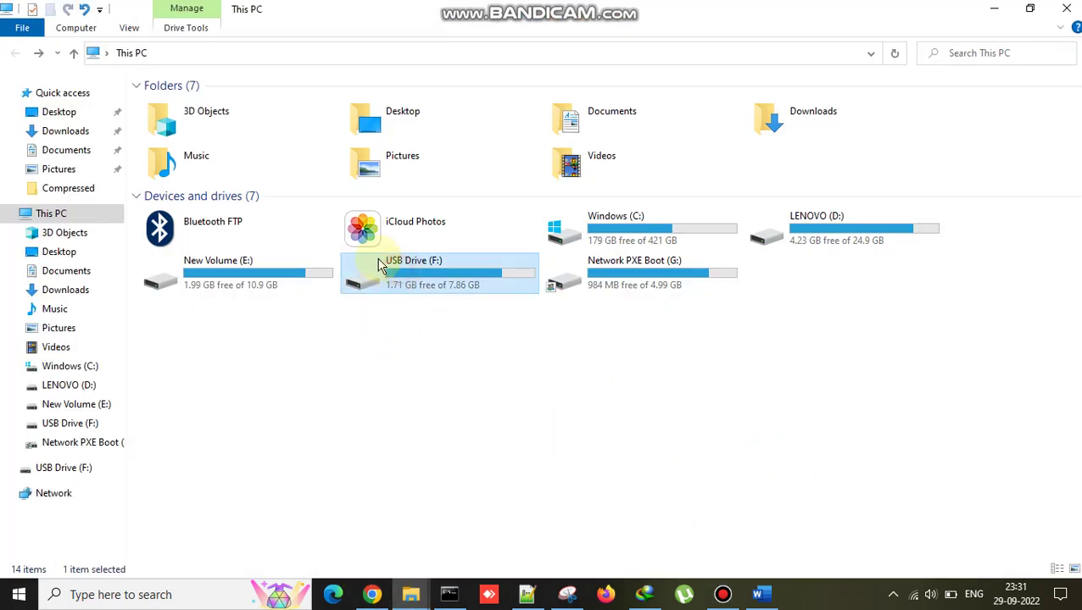
left_click(893, 595)
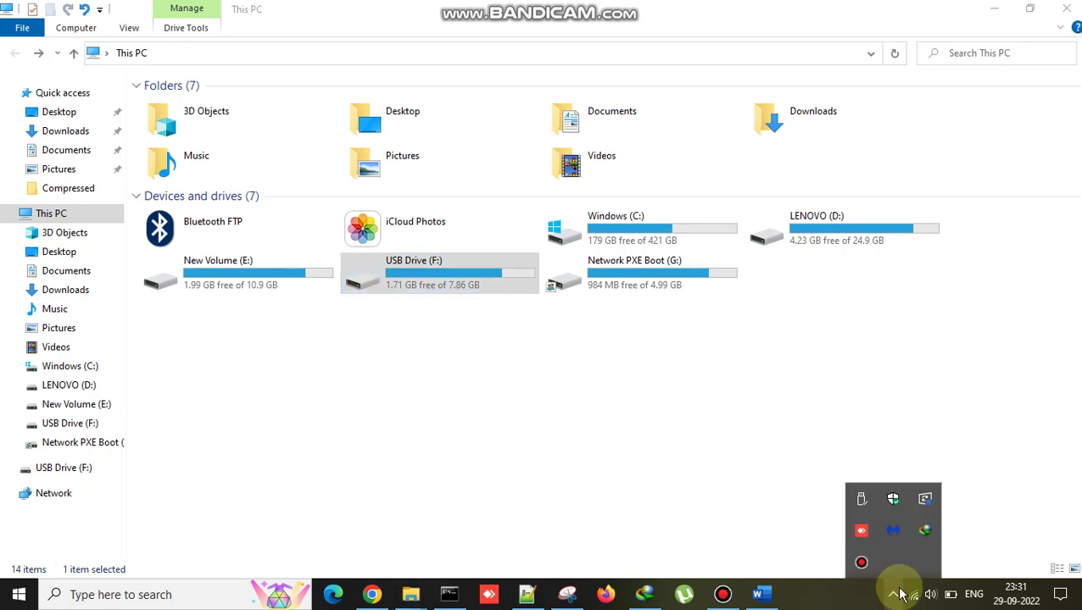
right_click(862, 504)
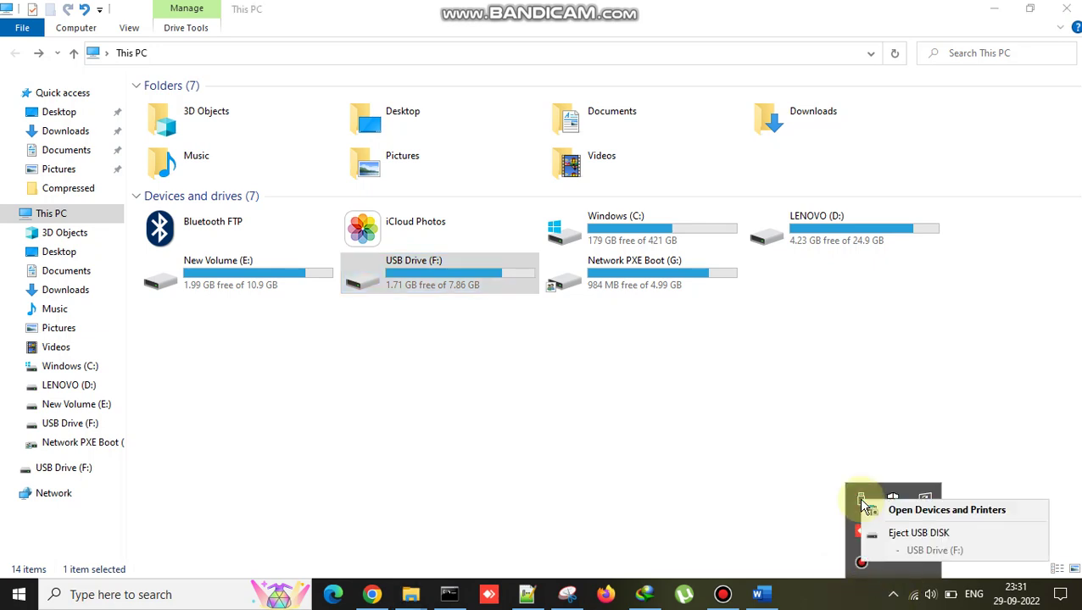
left_click(925, 534)
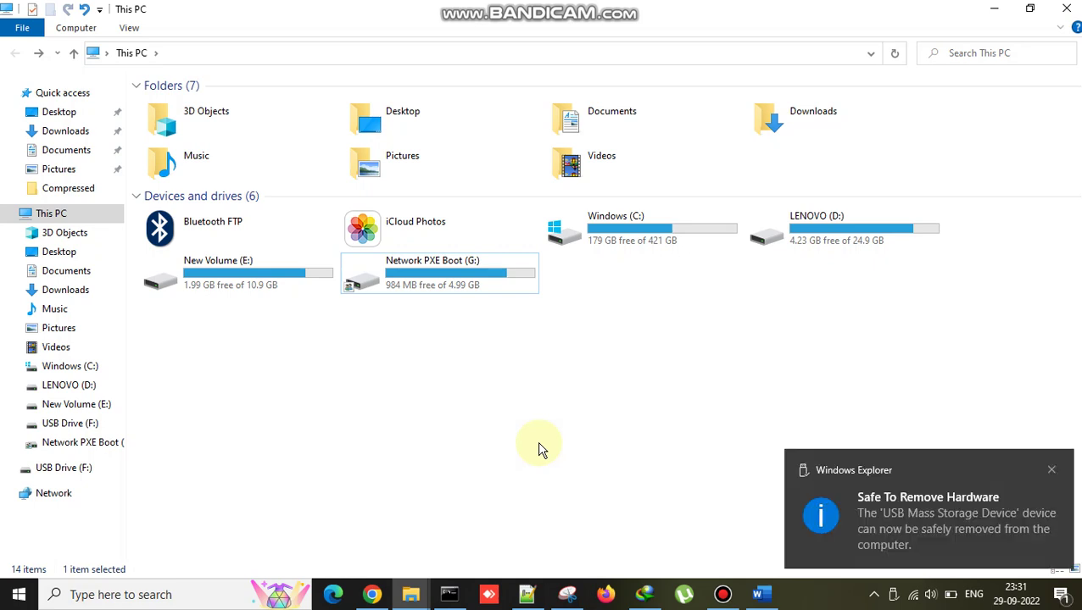
left_click(1049, 471)
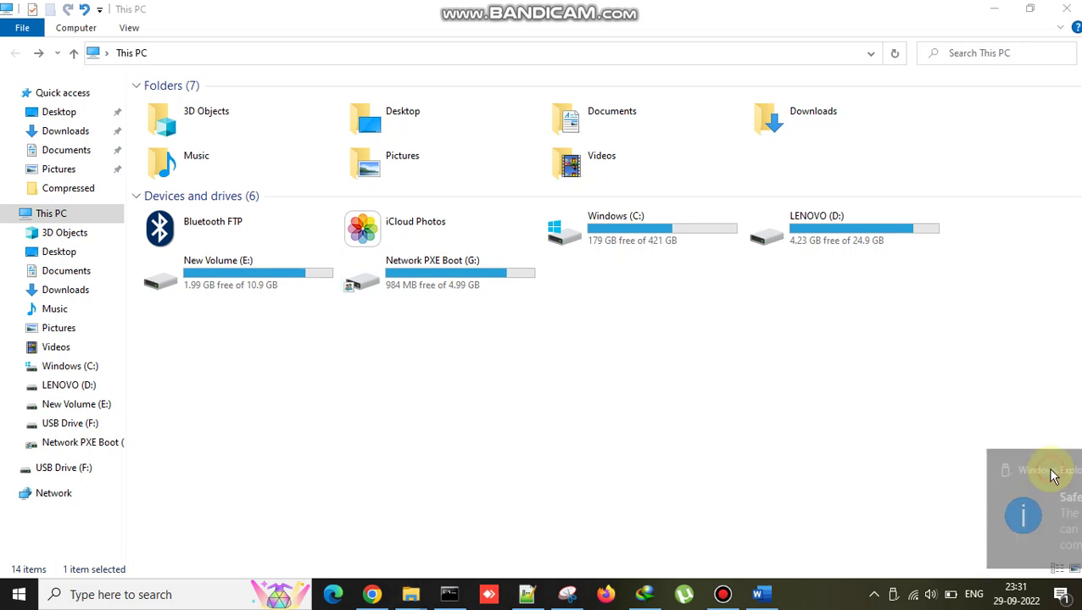
- Refresh This PC and inspect the DELLRESTORE (F:) drive's contents and properties, leaving the properties unchanged
left_click(894, 53)
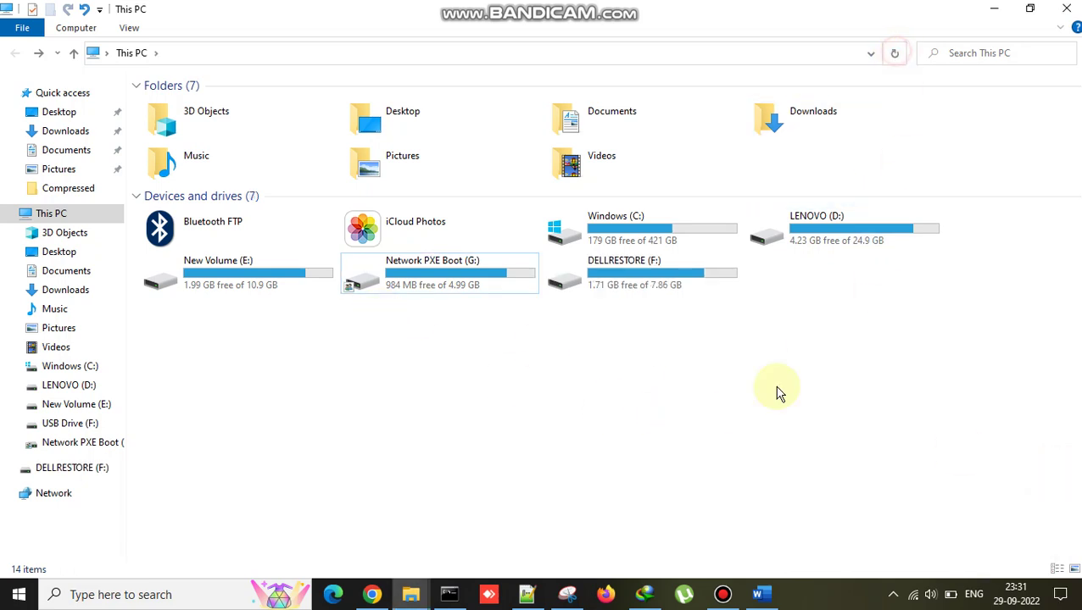
double_click(478, 285)
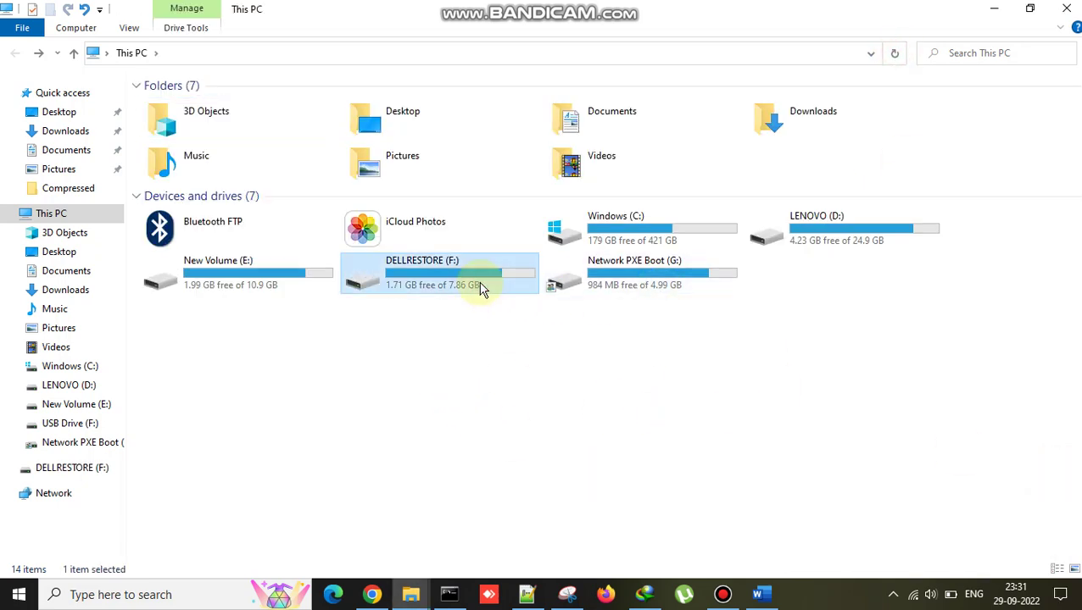
key("alt+Left")
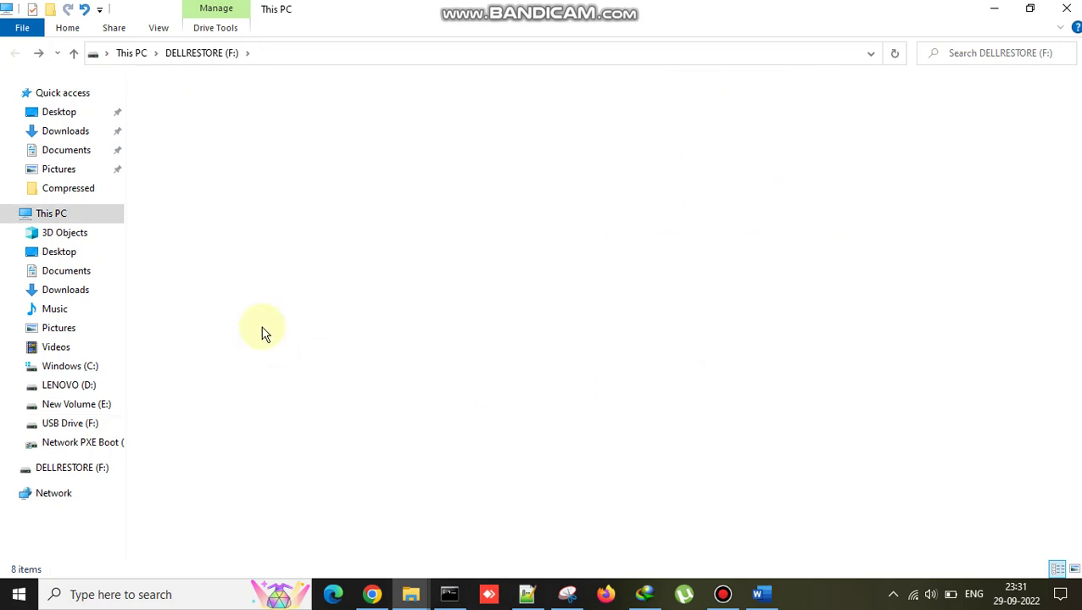
left_click(30, 10)
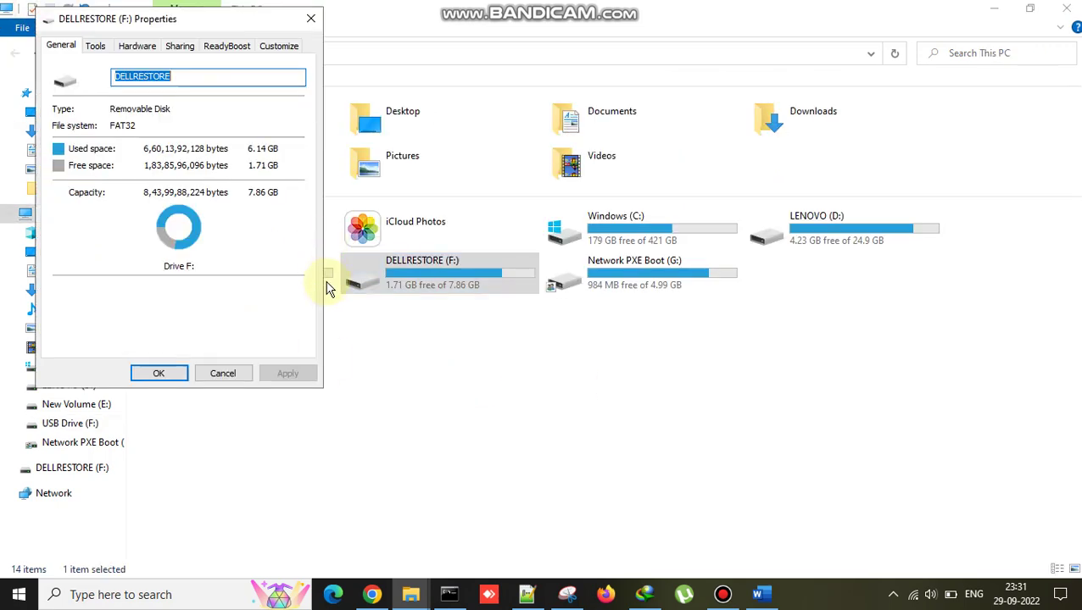
left_click(212, 375)
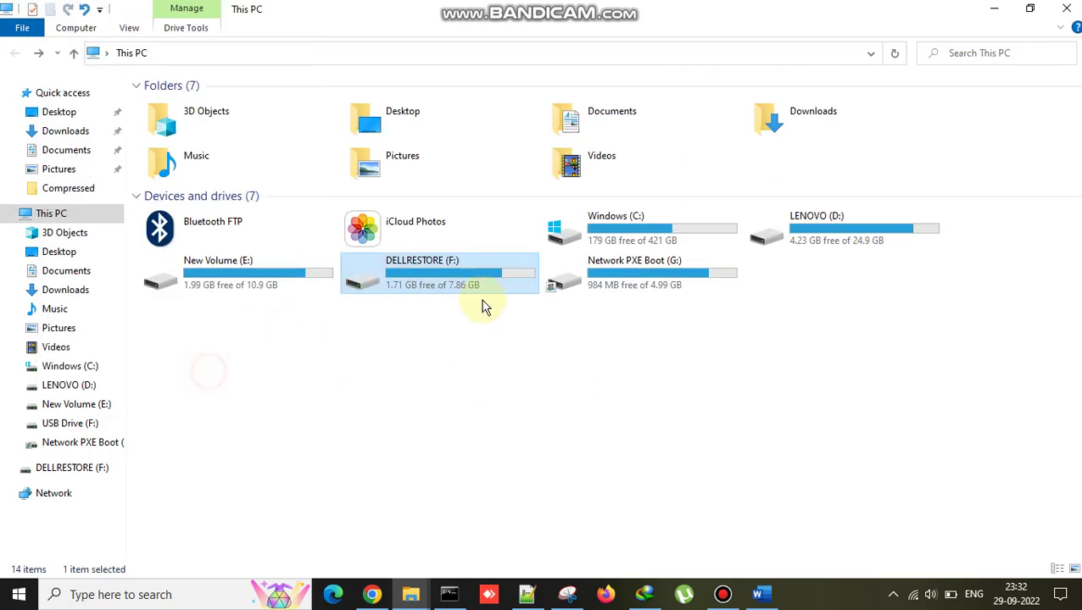
- Look through the setup folders on the DELLRESTORE (F:) drive and close File Explorer
double_click(394, 270)
key("Down")
key("Up")
key("Return")
key("alt+Left")
key("Down")
key("Return")
key("alt+Left")
key("Down")
key("Down")
key("Return")
key("alt+Left")
key("Down")
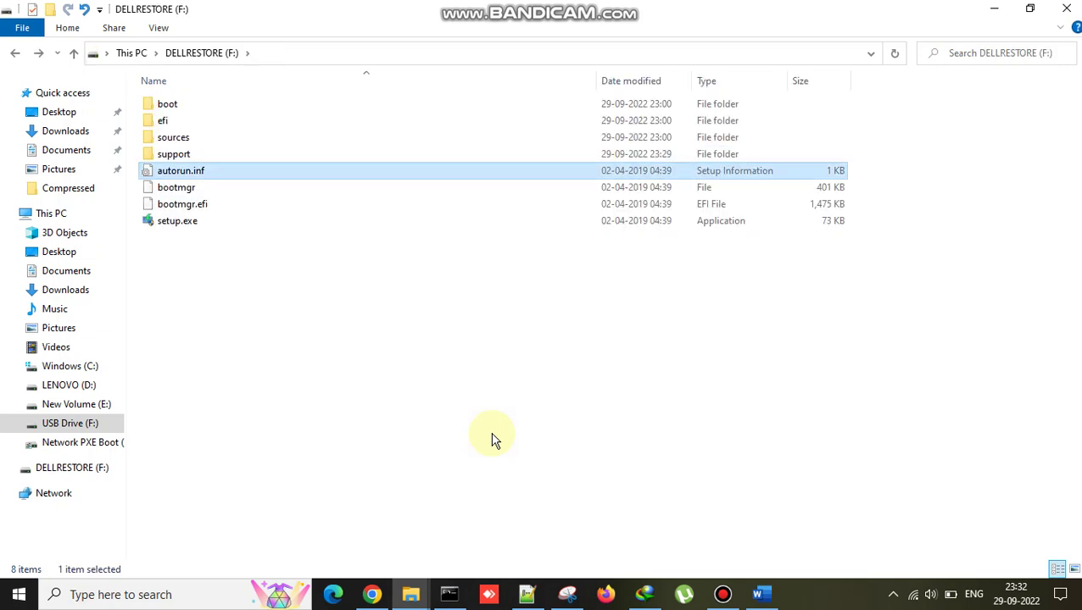
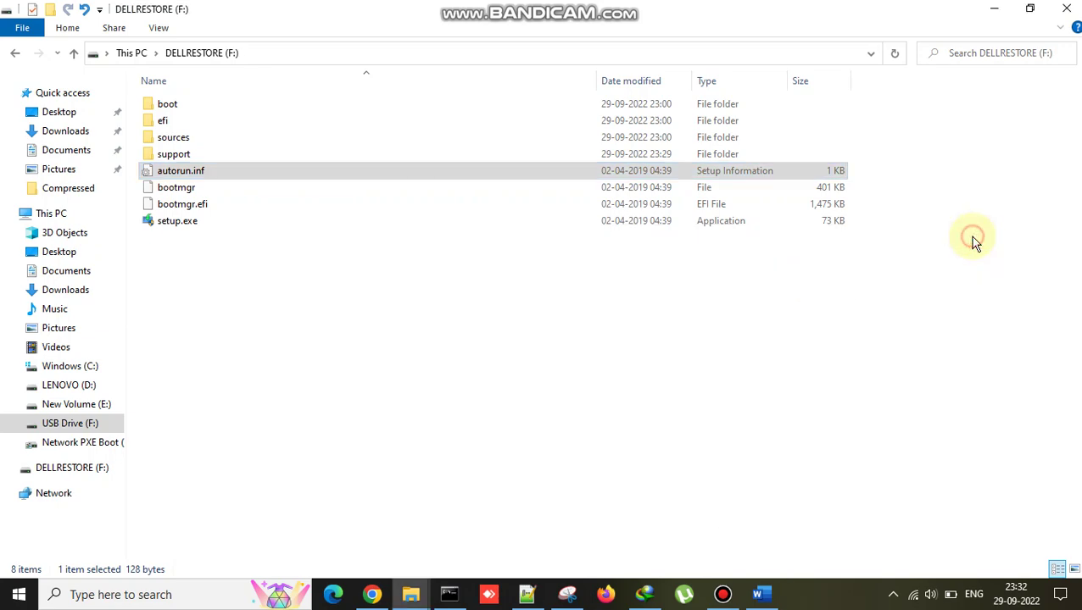
left_click(1066, 9)
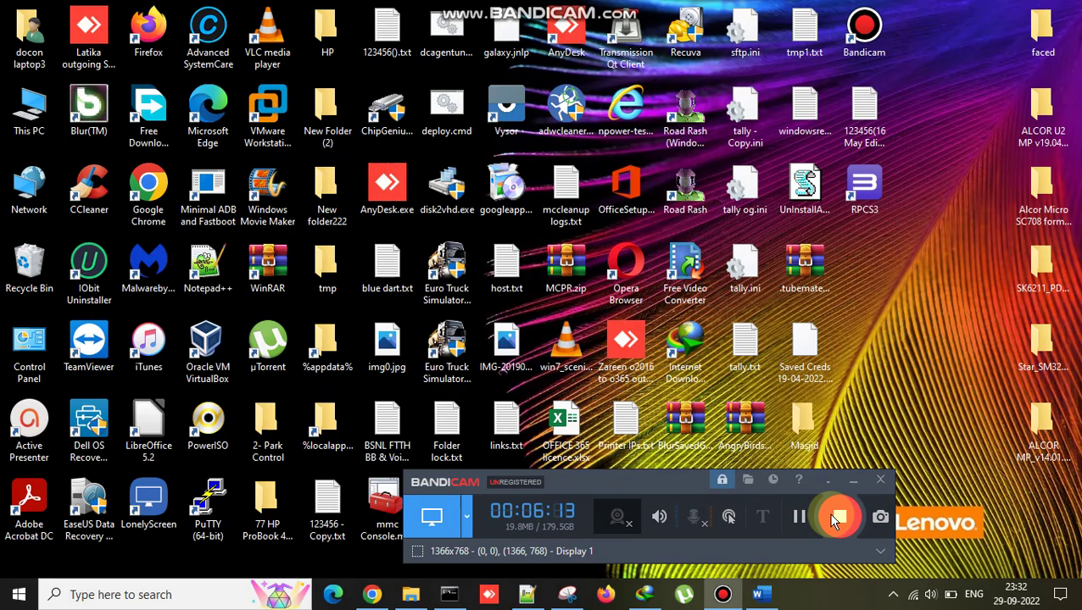
left_click(799, 516)
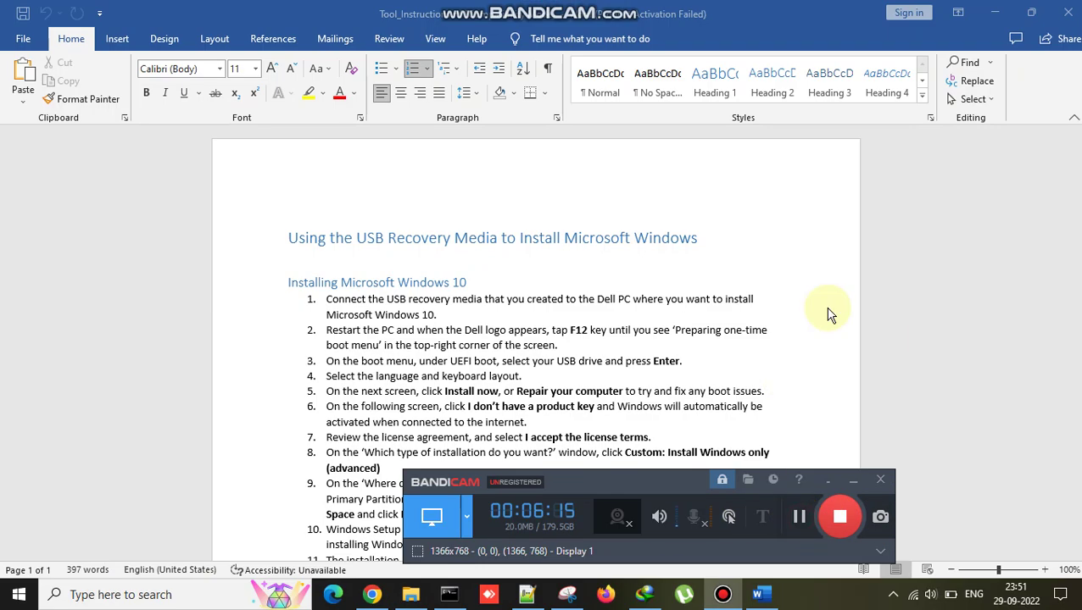
- Review the Windows 10 and Windows 7 or 8.1 installation instructions in the Word document, and close the document
scroll(938, 342, "down", 10)
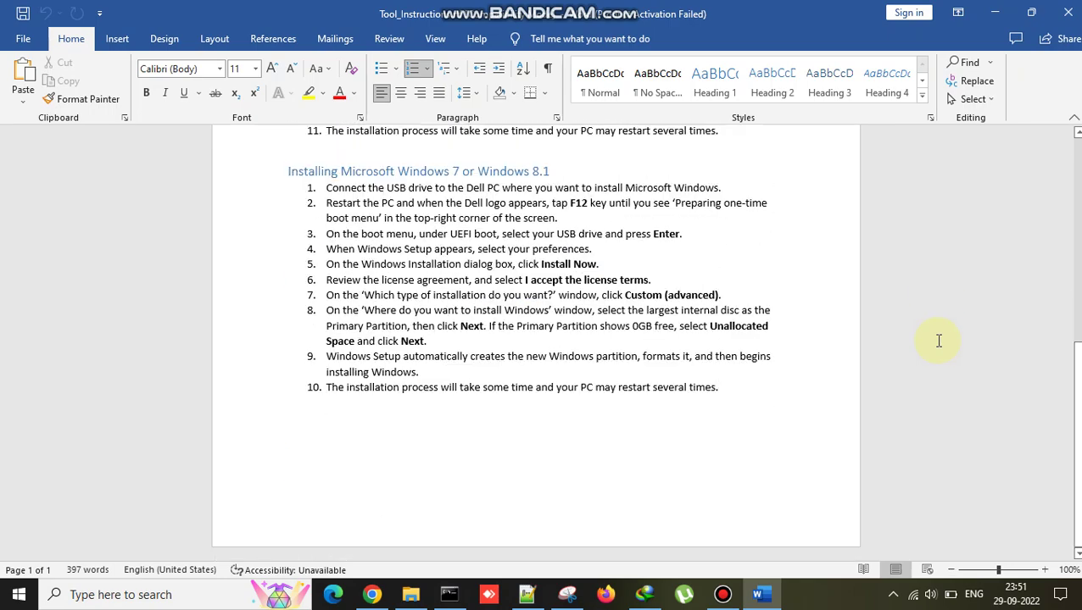
scroll(939, 341, "up", 10)
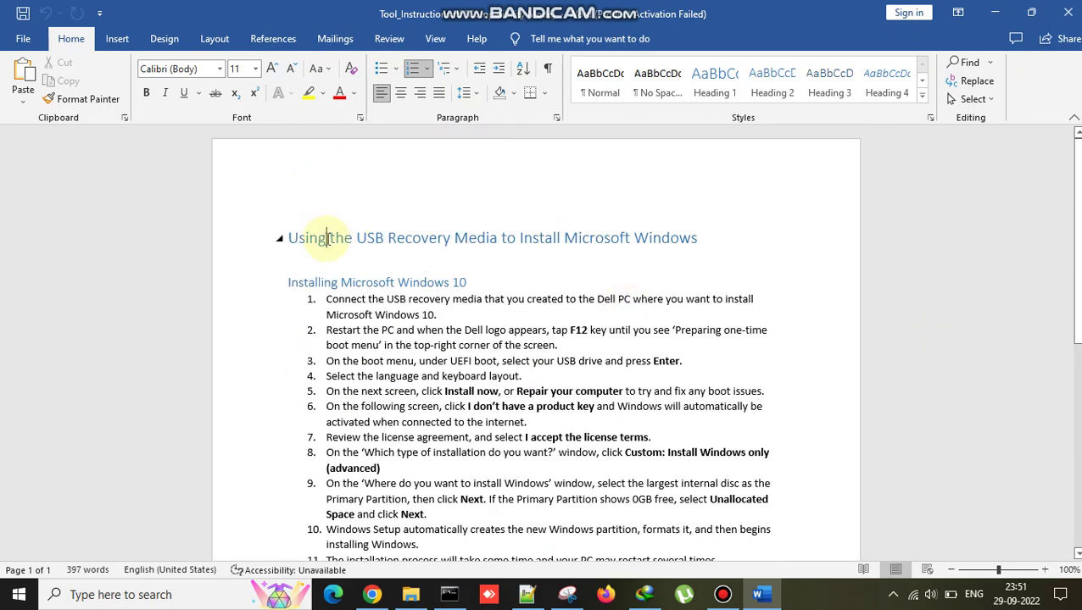
double_click(326, 239)
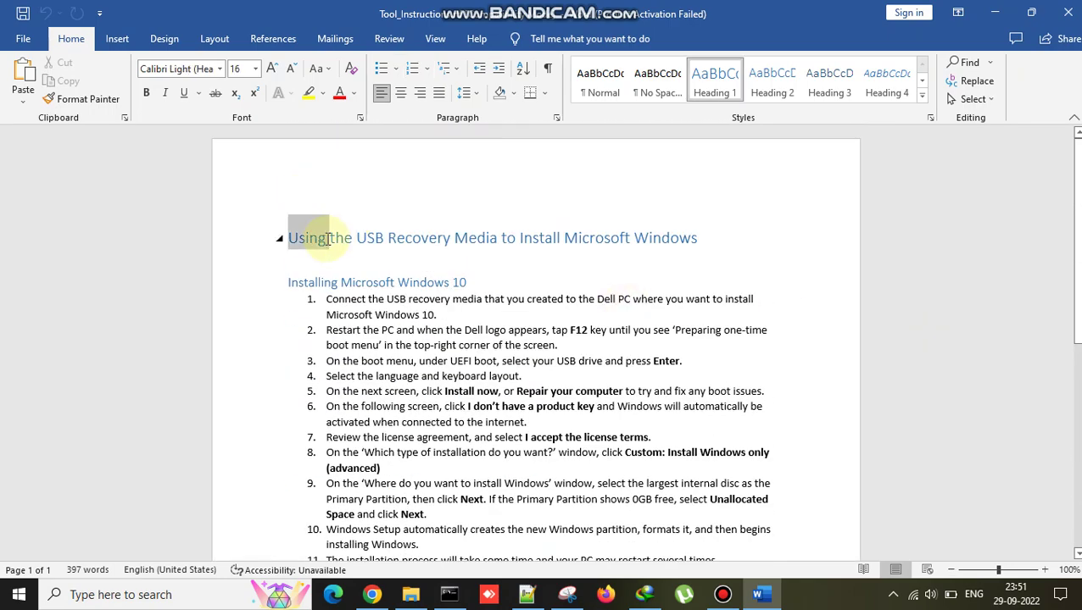
left_click(697, 248)
scroll(799, 329, "down", 10)
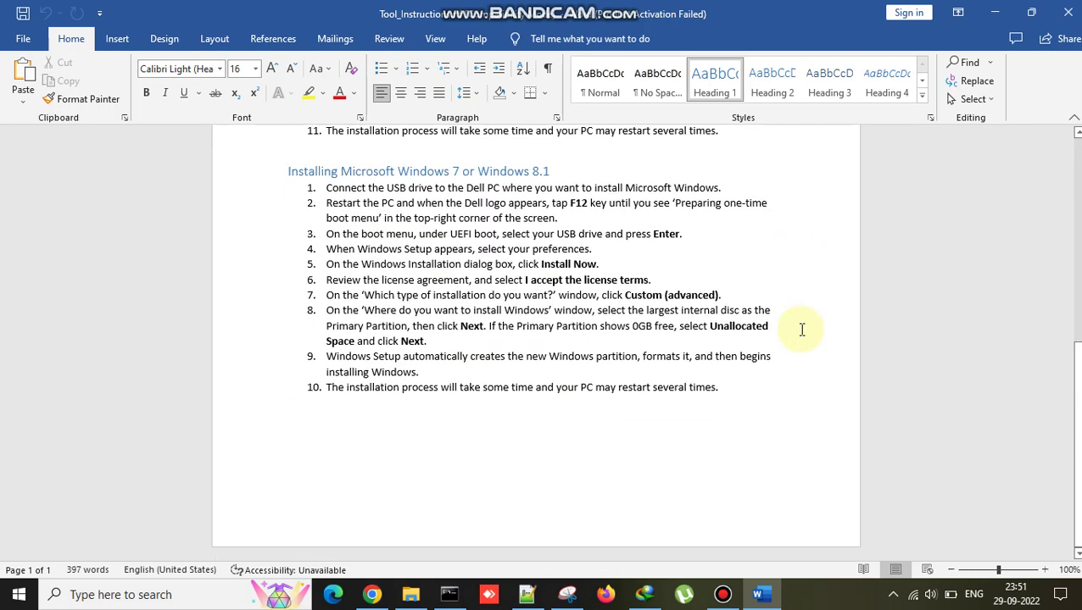
left_click(920, 355)
scroll(920, 355, "up", 10)
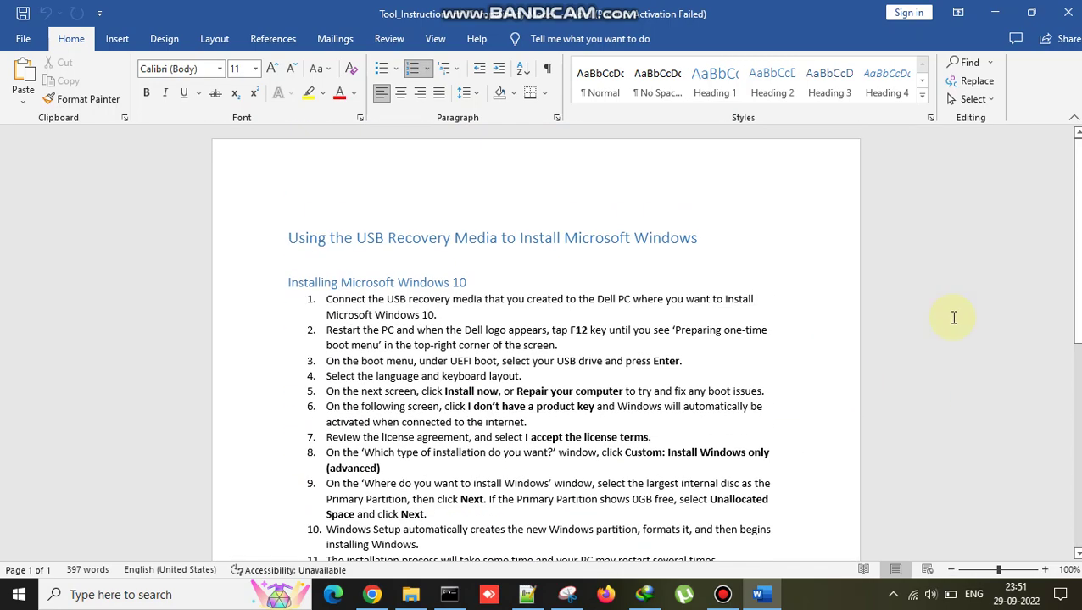
key("alt+F4")
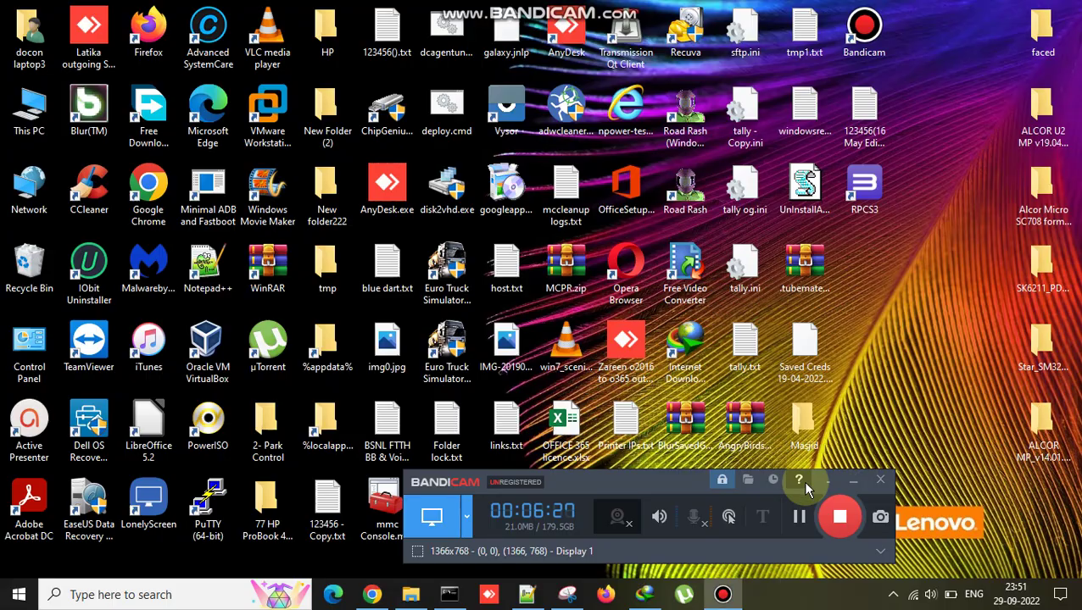
- Launch setup.exe from the DELLRESTORE (F:) drive, and return File Explorer to This PC before minimizing it
left_click(411, 594)
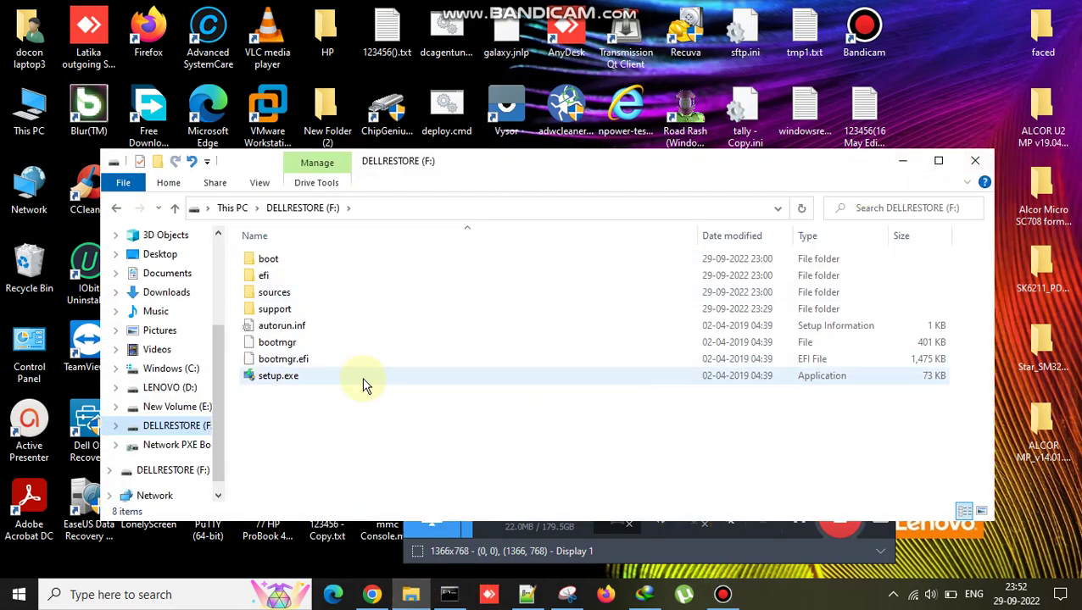
left_click(362, 389)
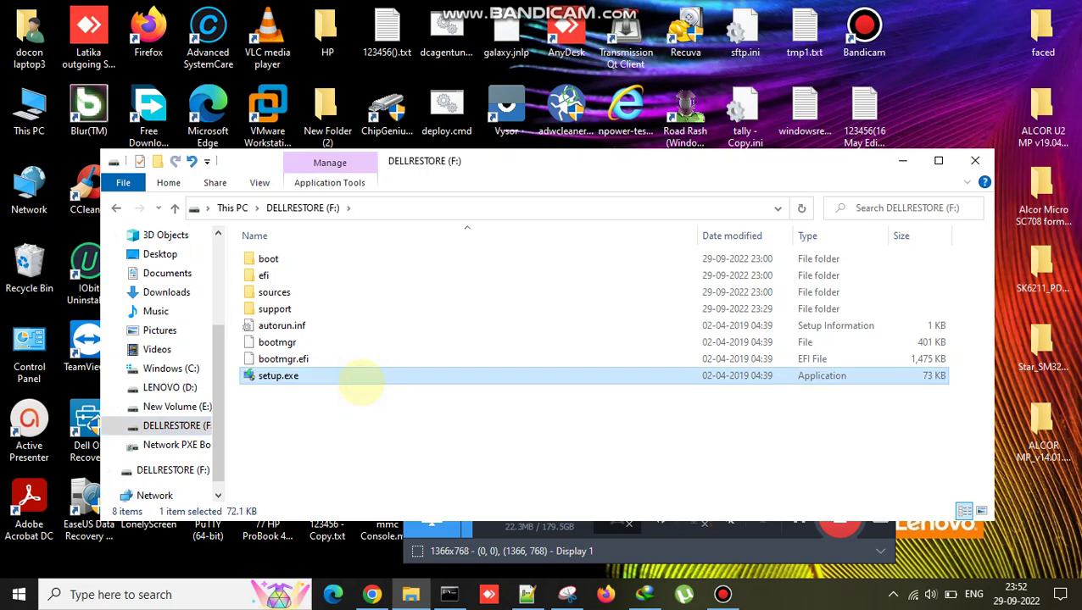
double_click(361, 383)
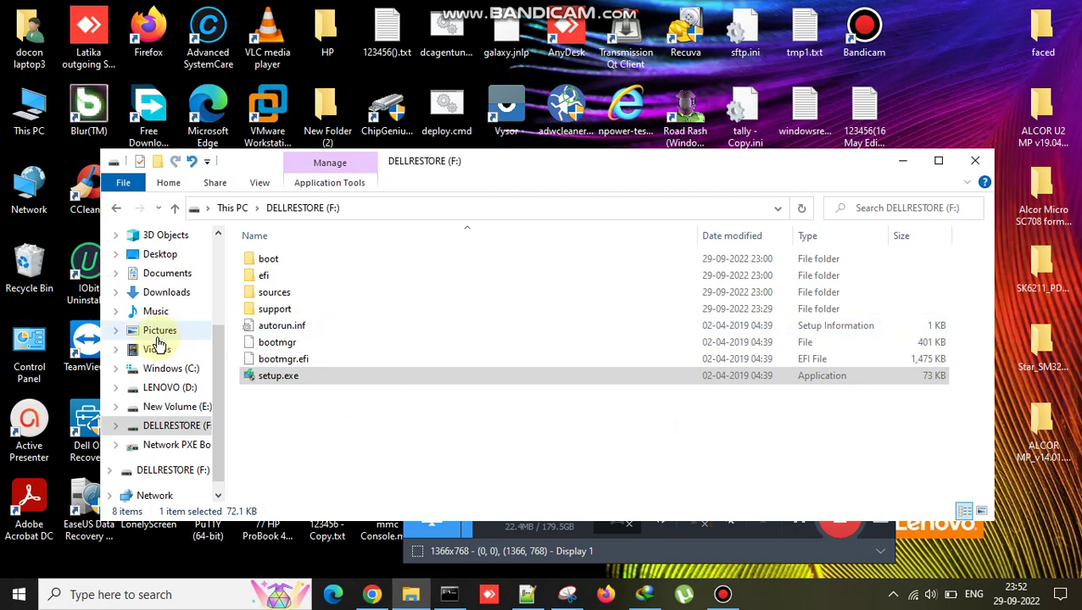
scroll(157, 345, "up", 3)
left_click(153, 372)
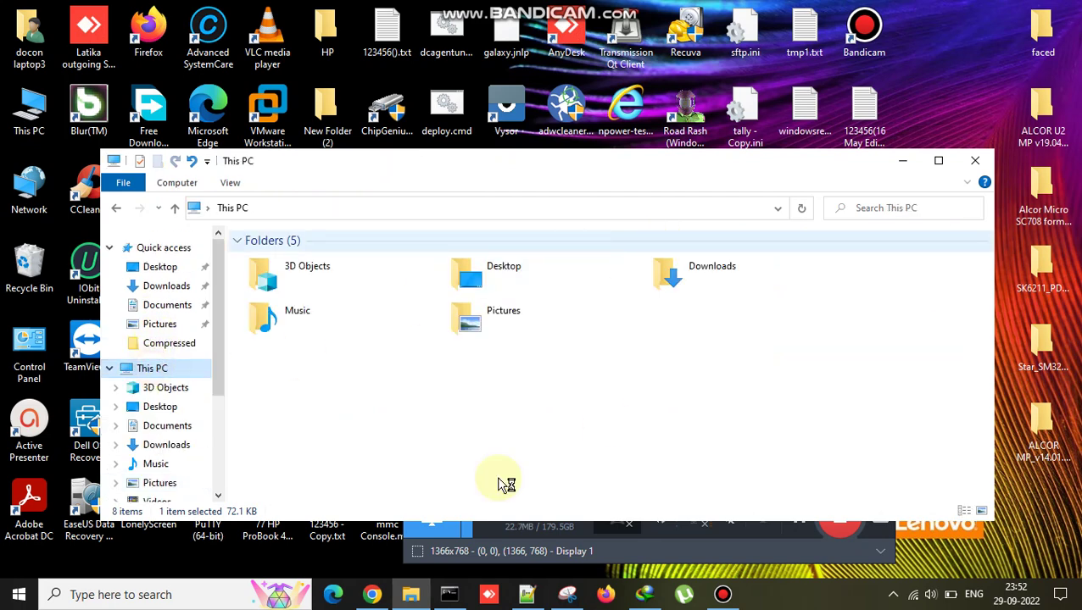
mouse_move(395, 604)
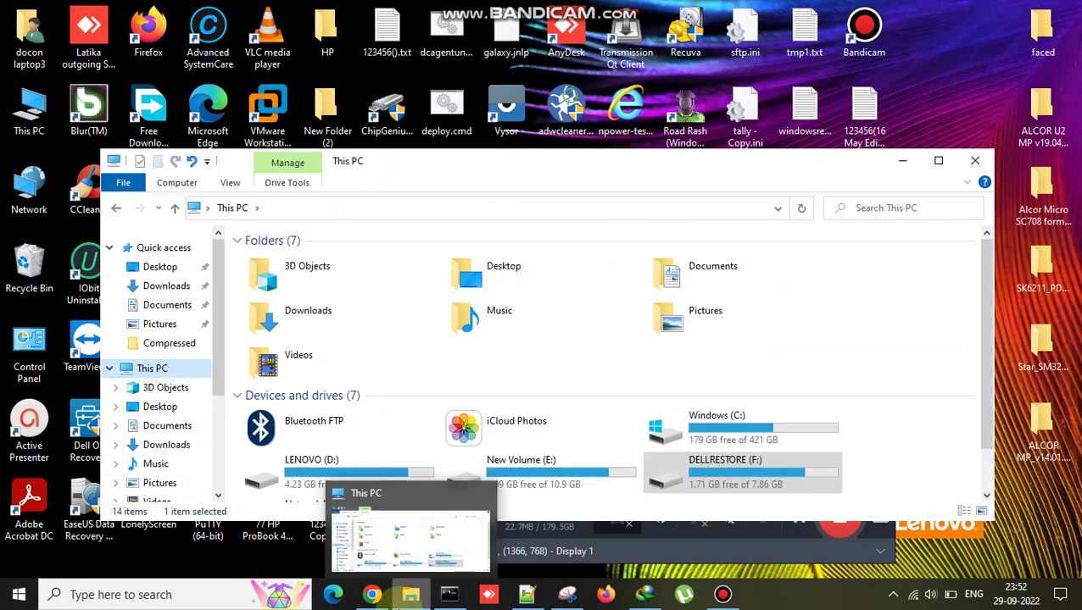
left_click(901, 158)
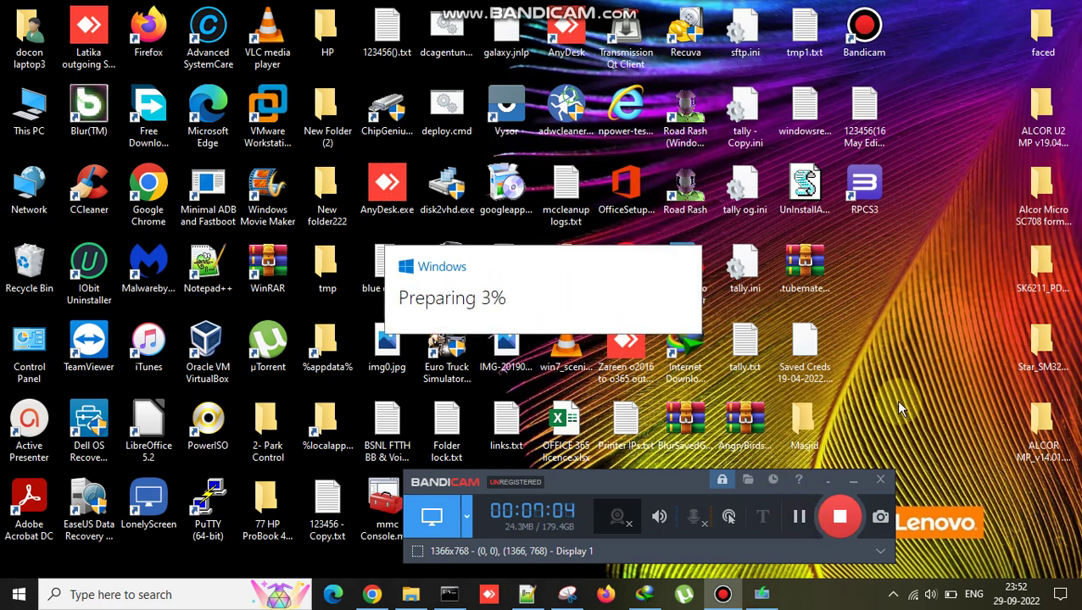
left_click(799, 518)
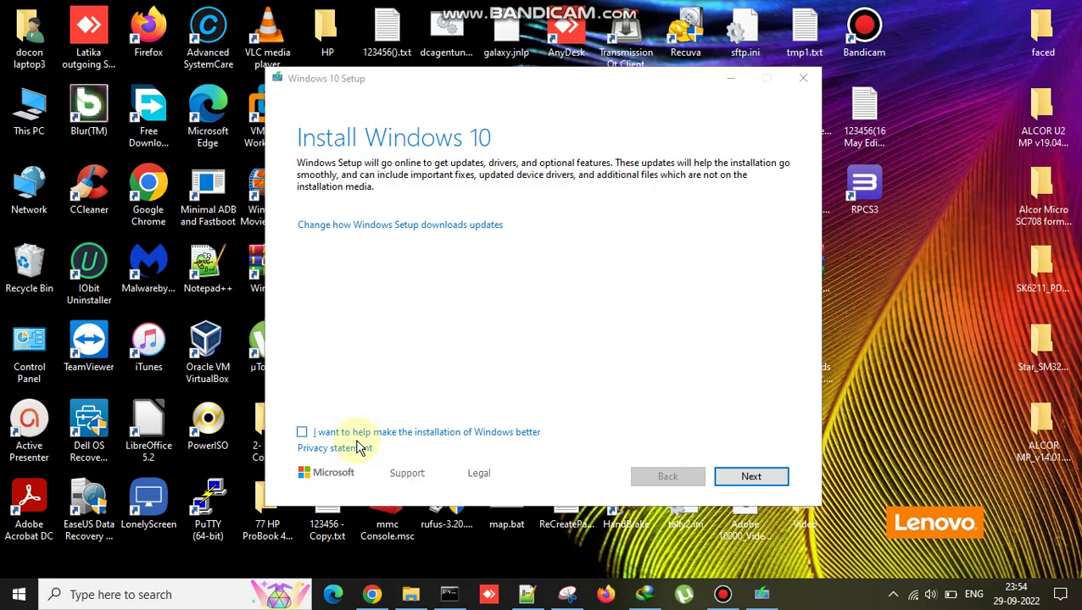
- Continue past the Install Windows 10 page with the option to help improve the installation enabled, and quit Windows 10 Setup
left_click(302, 433)
left_click(754, 480)
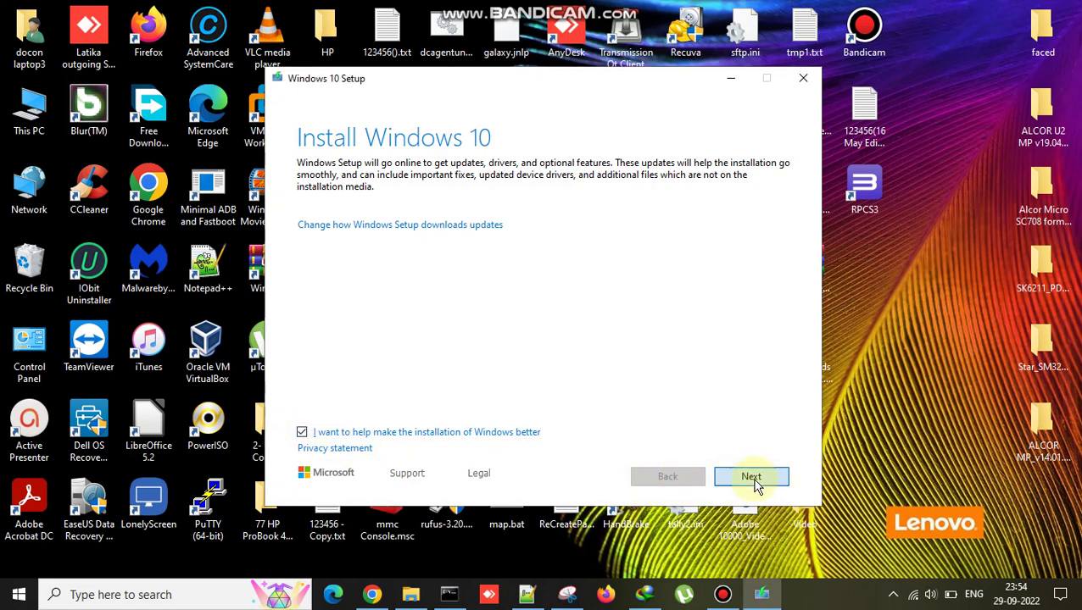
left_click(804, 78)
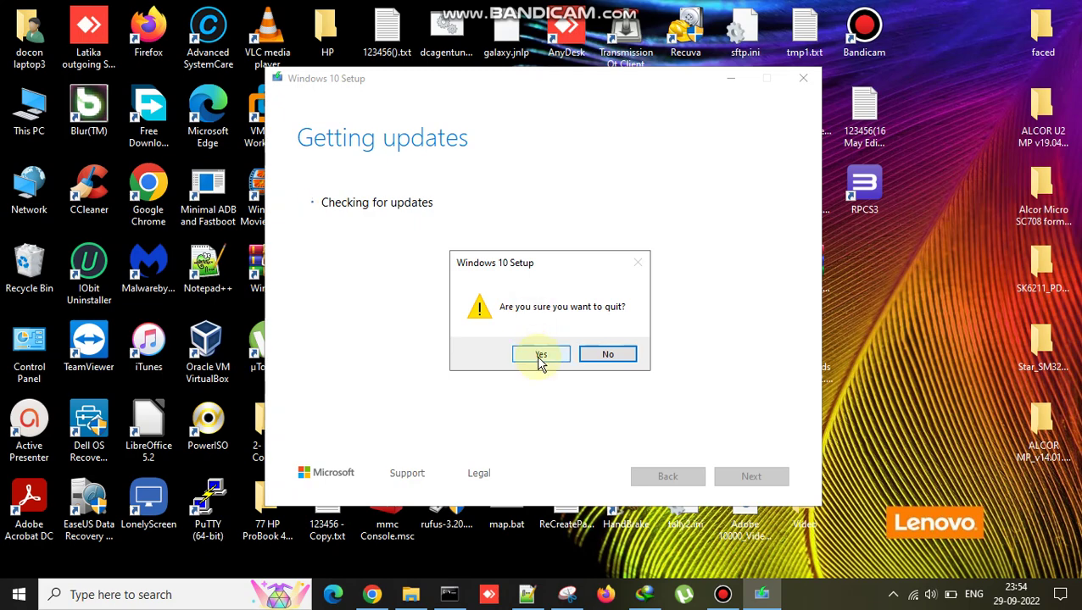
left_click(541, 353)
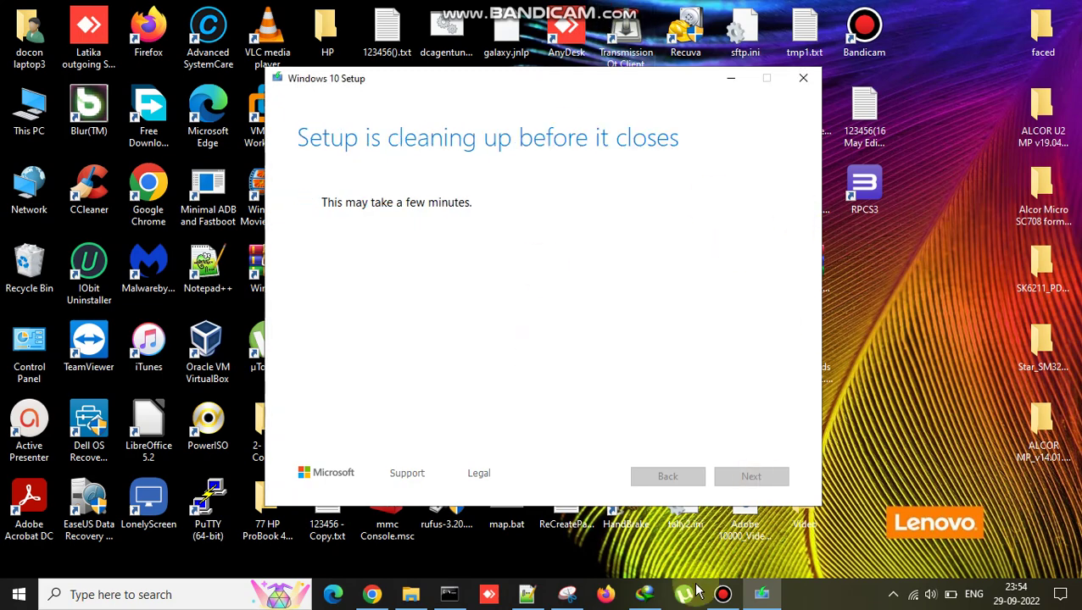
left_click(722, 595)
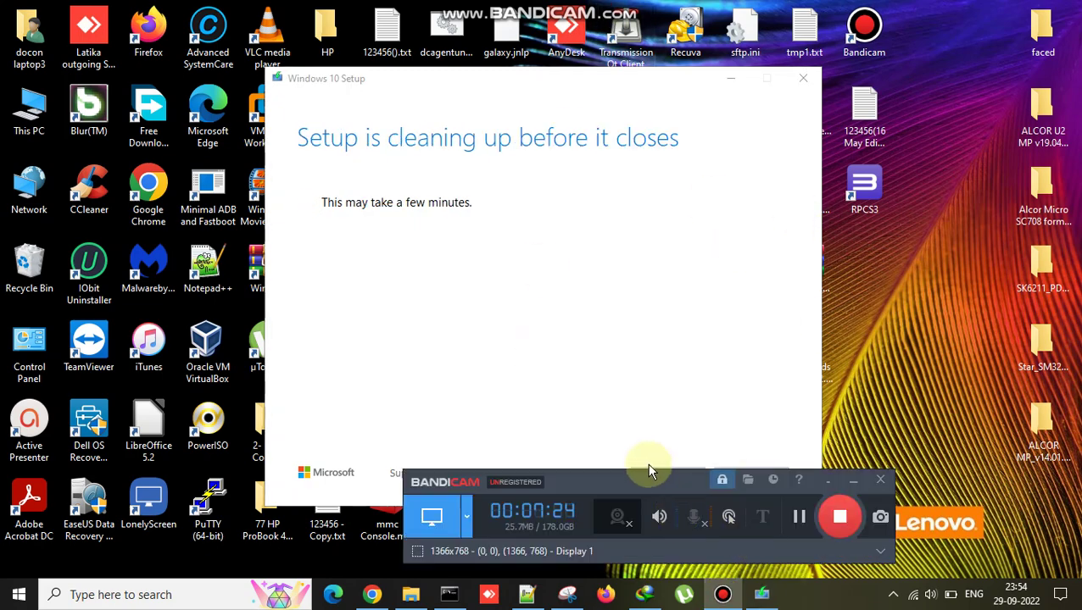
left_click_drag(634, 481, 540, 329)
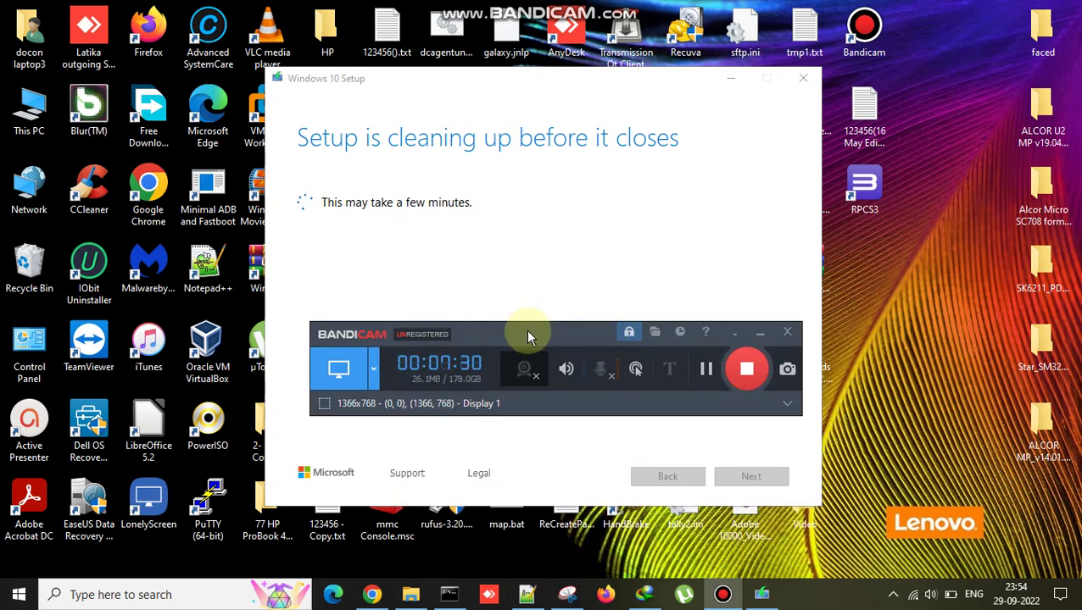
left_click(757, 334)
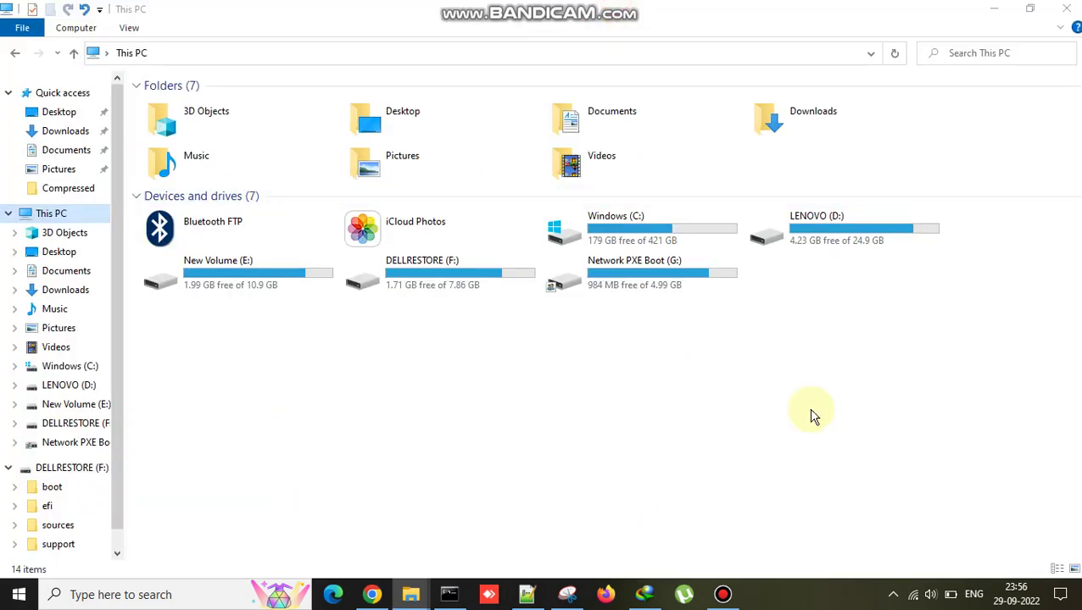
- Safely eject the DELLRESTORE (F:) USB disk
left_click(893, 594)
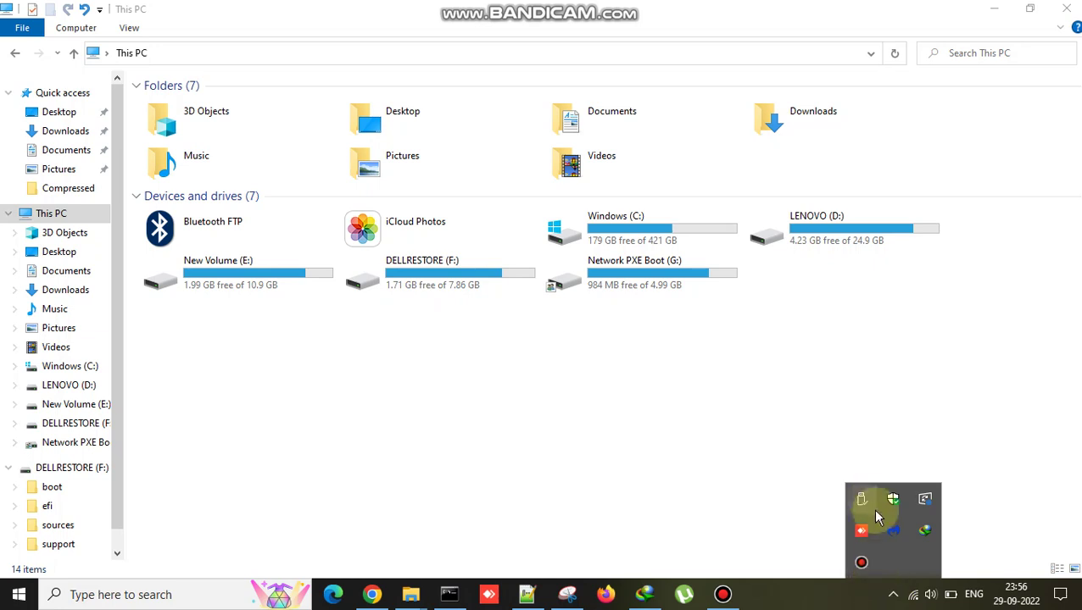
left_click(868, 500)
left_click(908, 530)
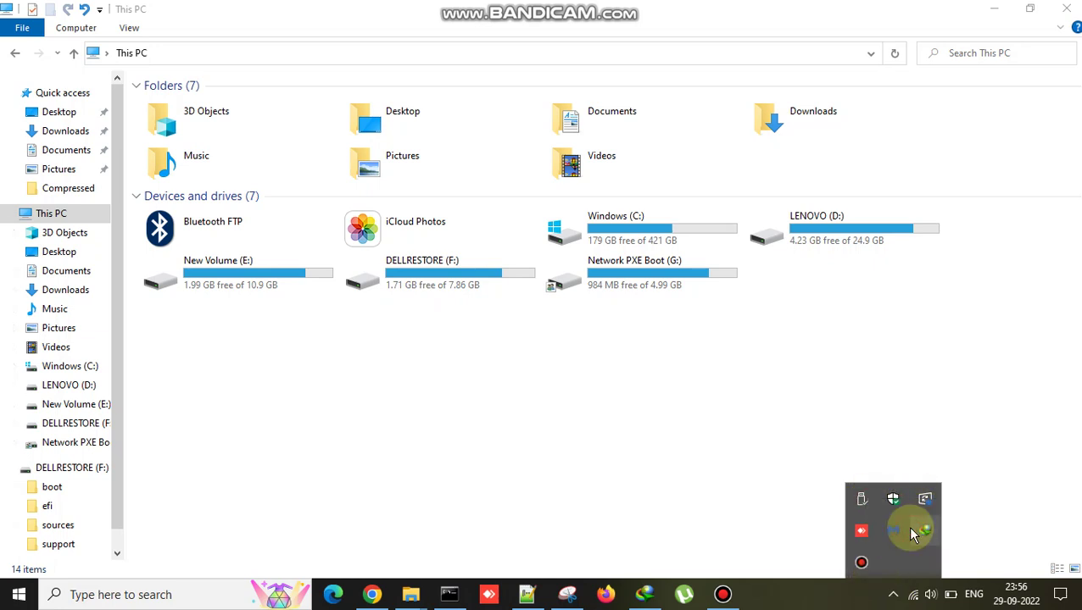
left_click(722, 594)
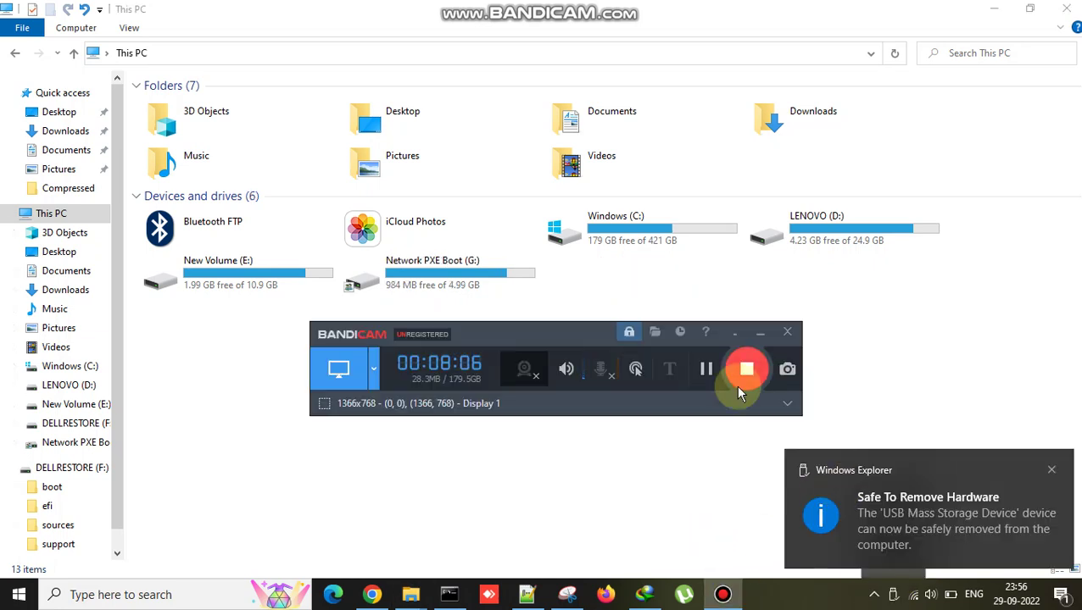